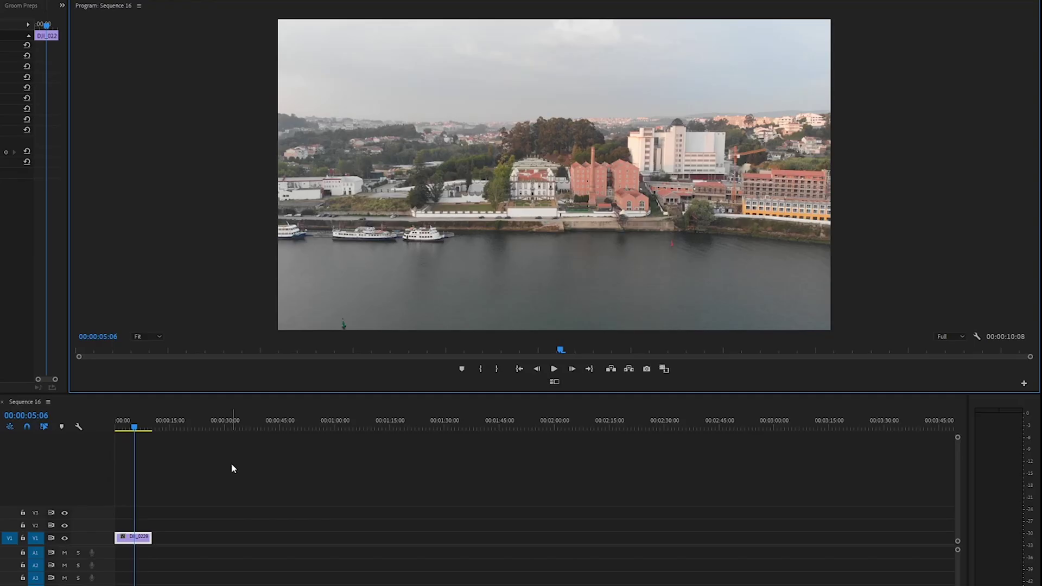
Replace the drone clip on the Premiere Pro timeline with a linked After Effects composition
mouse_move(133, 428)
mouse_down()
mouse_move(147, 429)
mouse_move(115, 438)
mouse_move(133, 437)
mouse_up()
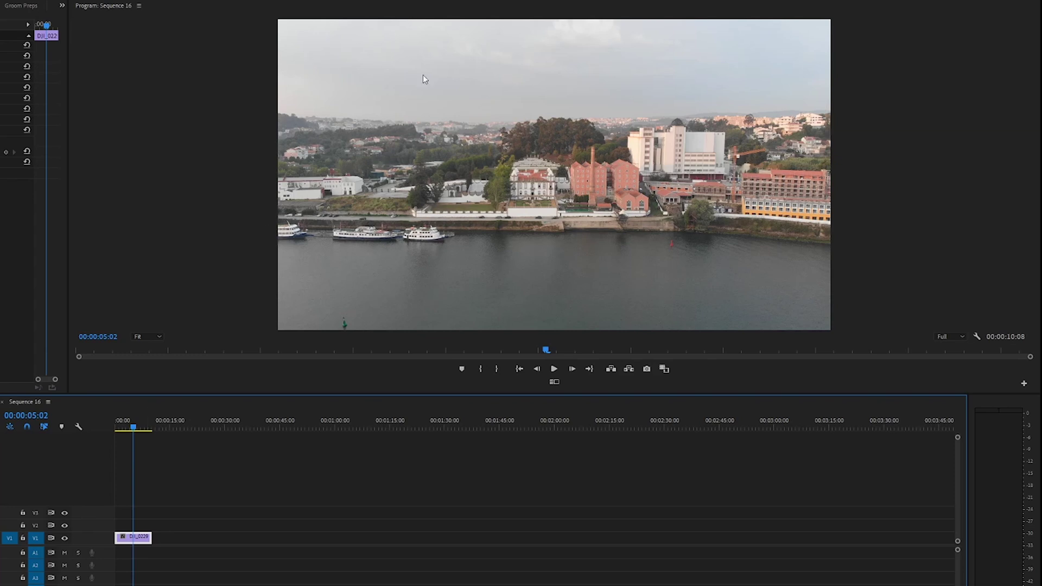
right_click(142, 539)
click(247, 177)
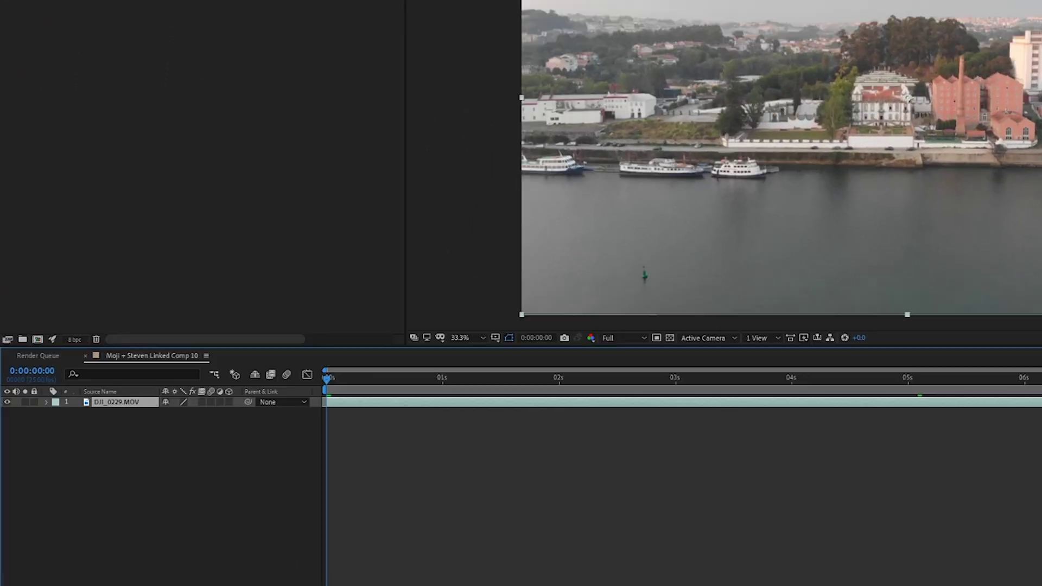
Run Track Camera on the DJI_0229.MOV layer and enlarge the track points to 543%
click(89, 19)
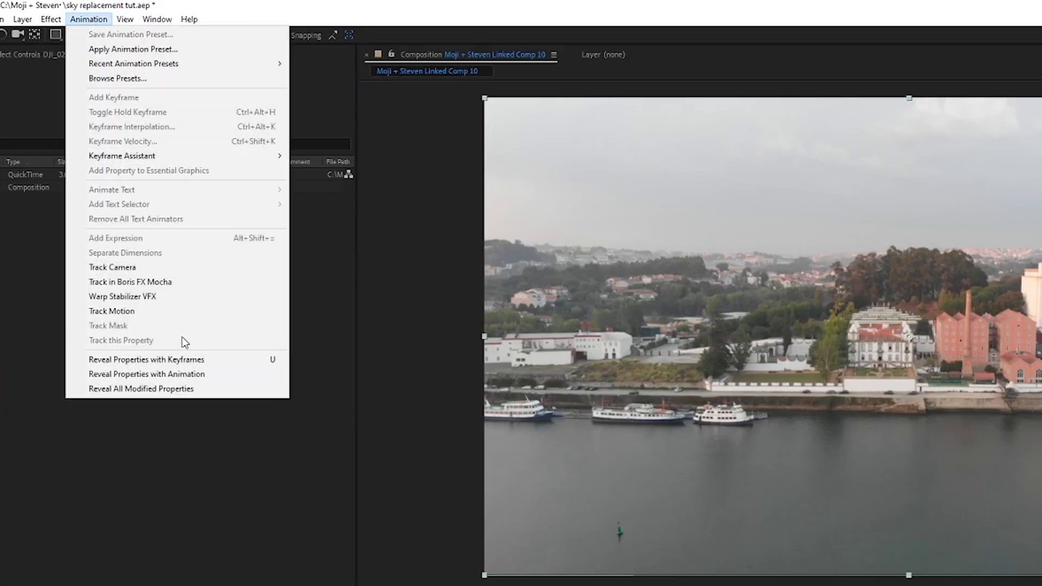
click(141, 265)
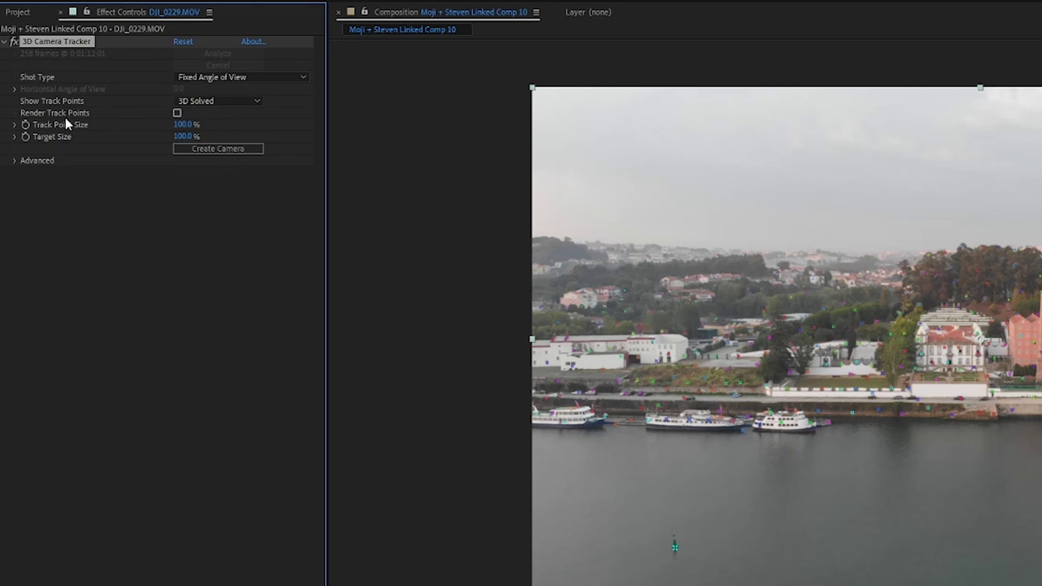
drag(183, 125, 519, 149)
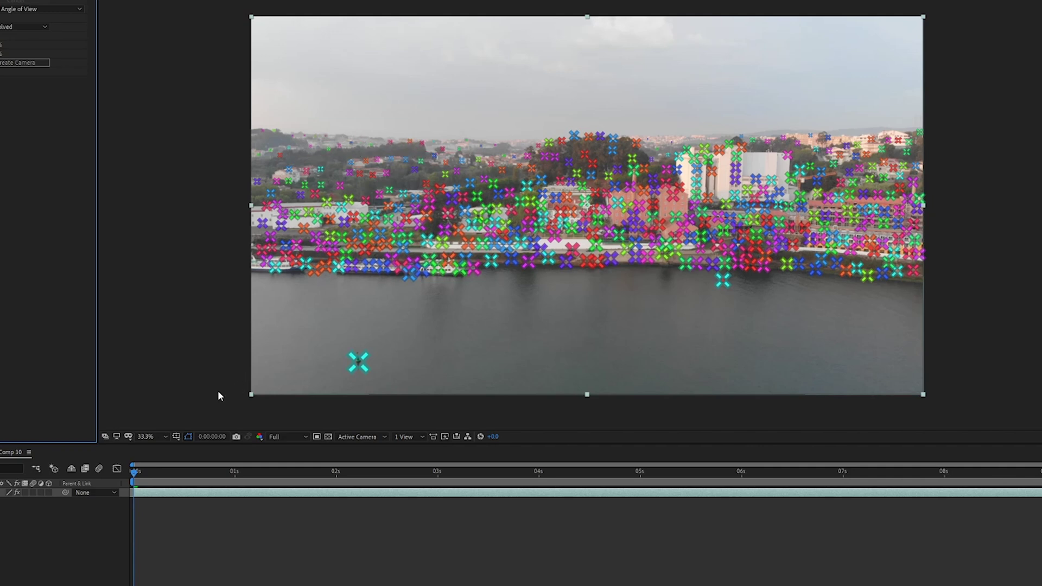
Select a group of distant track points near the horizon and create a solid and camera from them
click(165, 436)
click(169, 545)
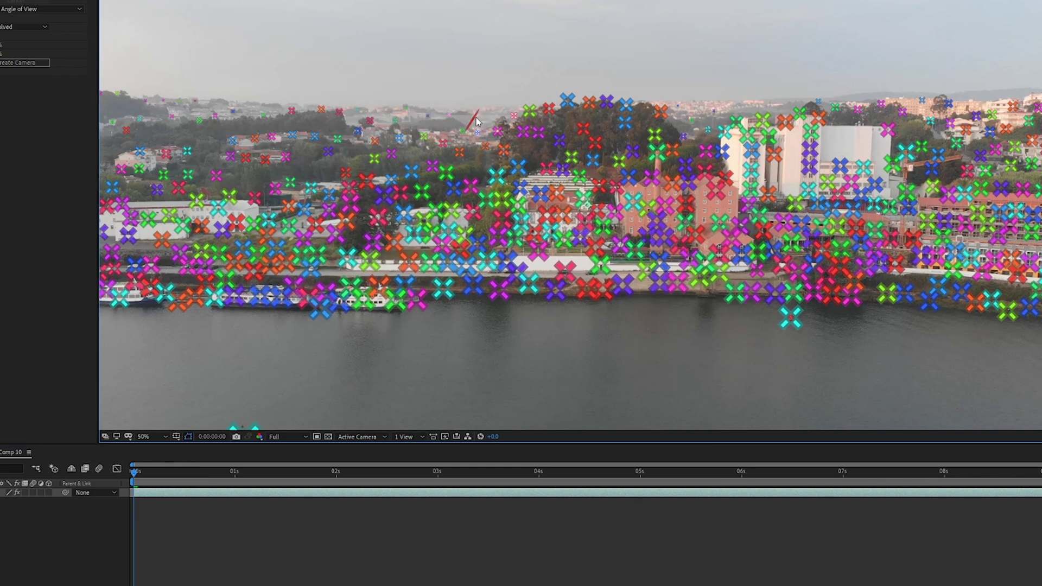
mouse_move(490, 116)
mouse_down()
mouse_move(318, 108)
mouse_move(297, 118)
mouse_move(318, 148)
mouse_move(483, 139)
mouse_up()
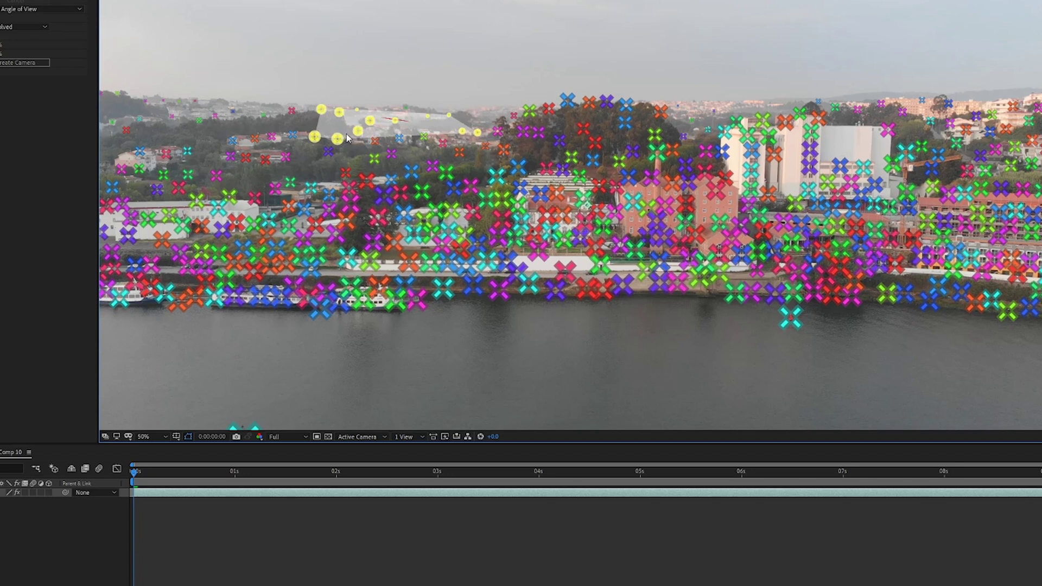
right_click(391, 130)
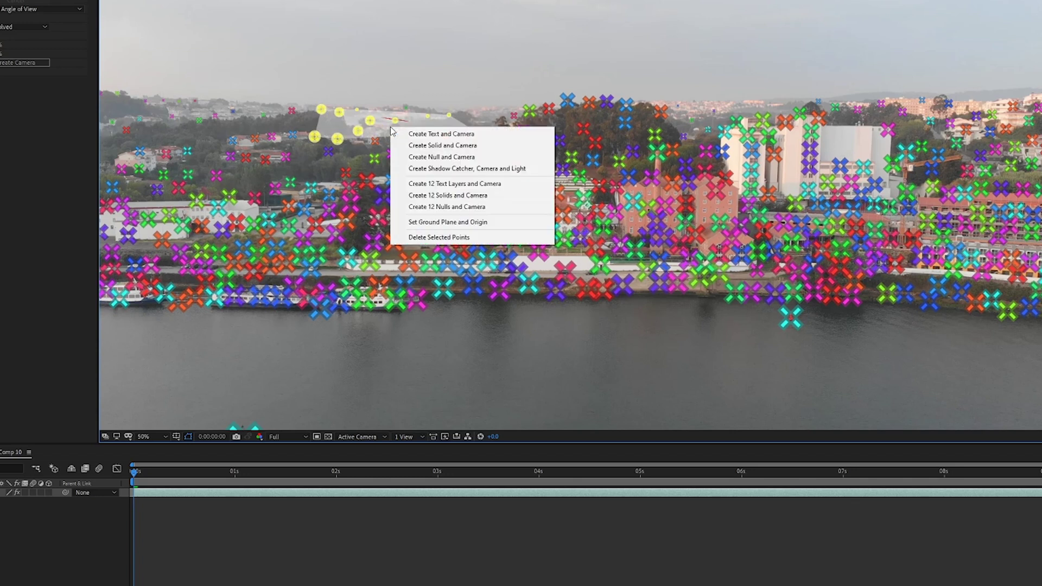
click(442, 146)
Rotate the Track Solid 1 layer to face the camera, with X Rotation 78° and Y Rotation 54°
drag(99, 402, 160, 361)
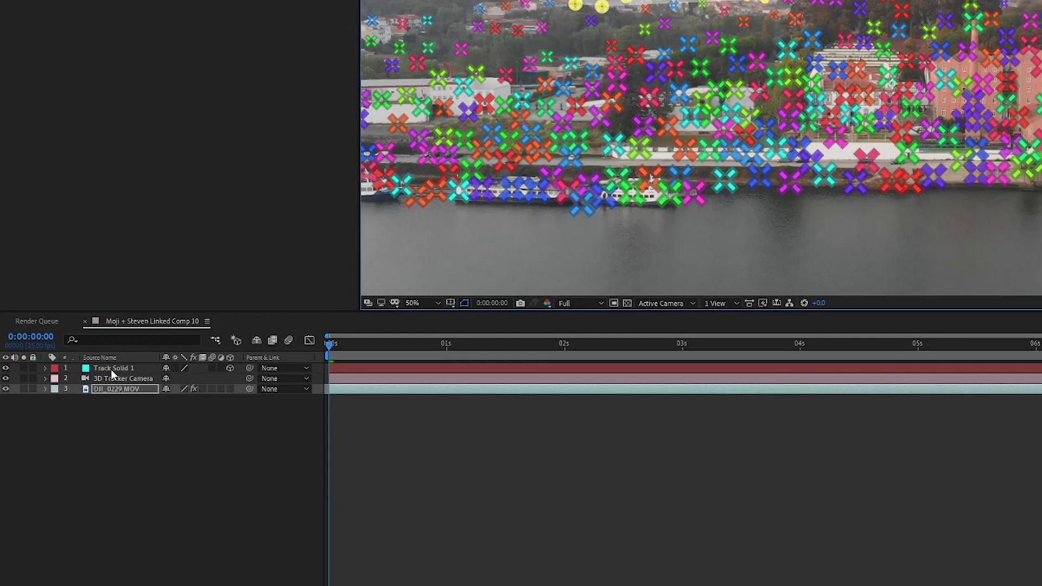
click(111, 369)
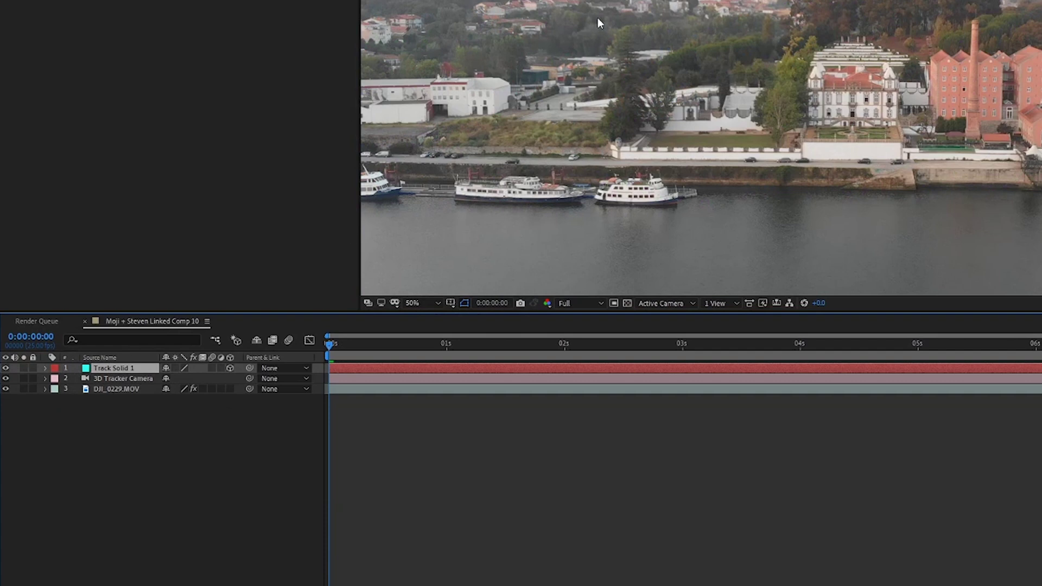
click(116, 379)
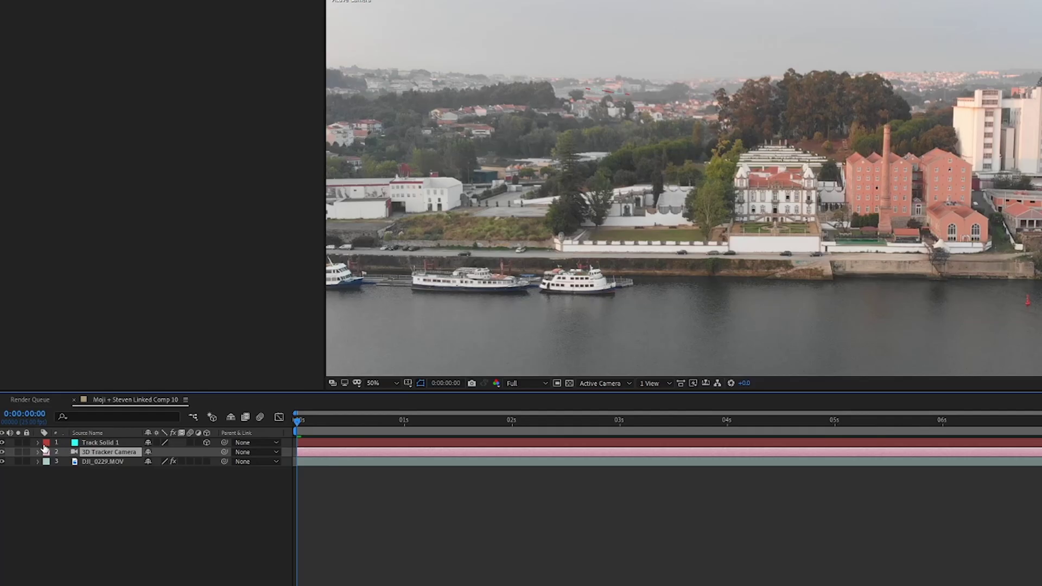
click(37, 443)
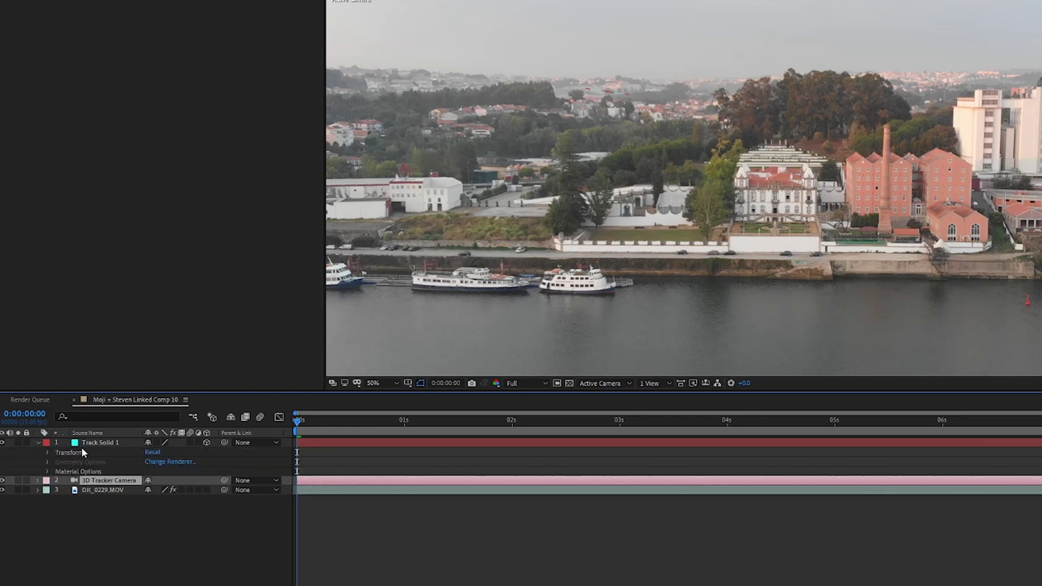
click(47, 453)
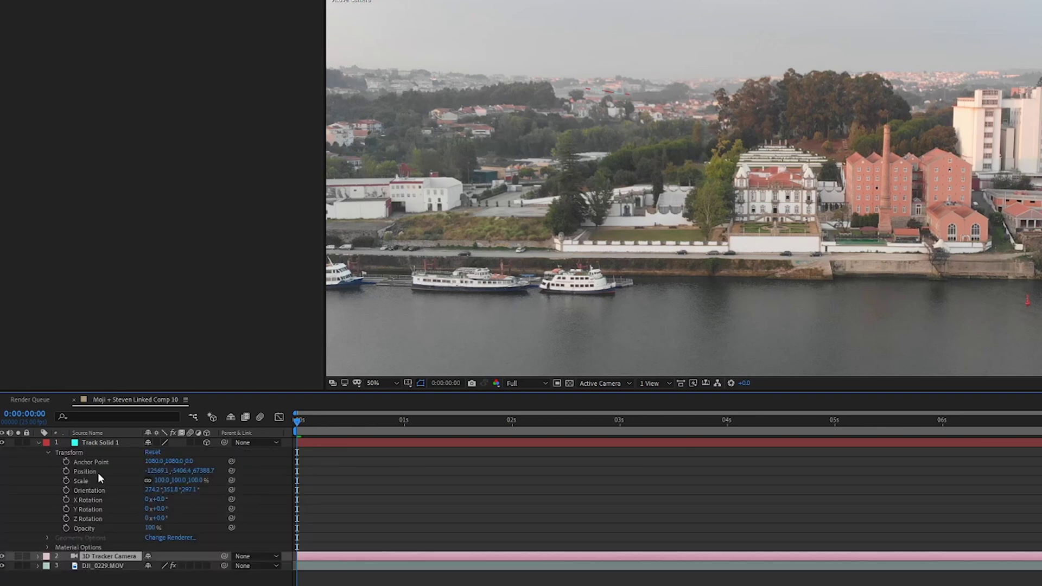
drag(162, 500, 186, 500)
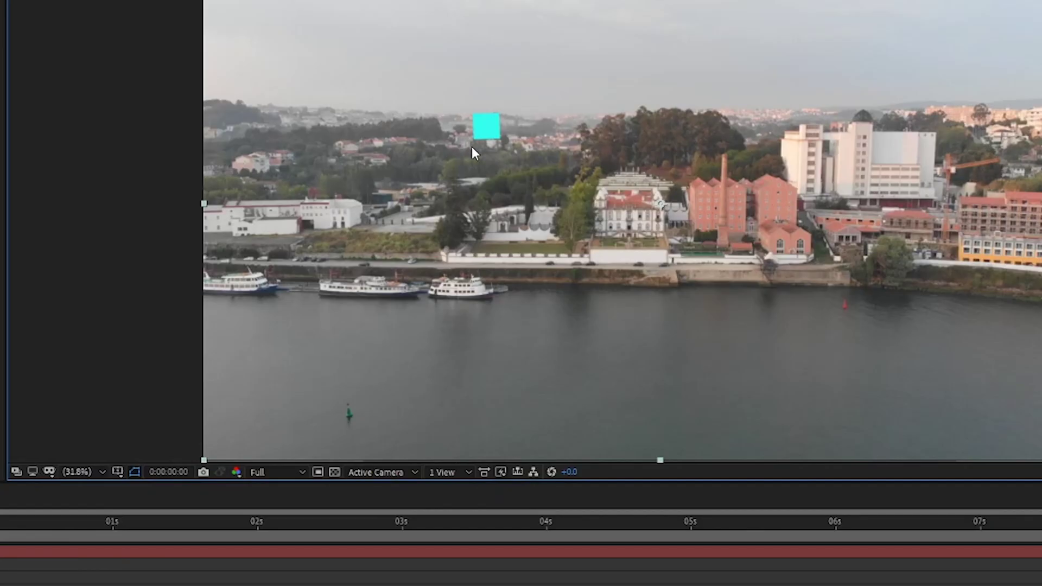
Preview the composition to check how the tracked solid holds to the footage, and return to the first frame
key(space)
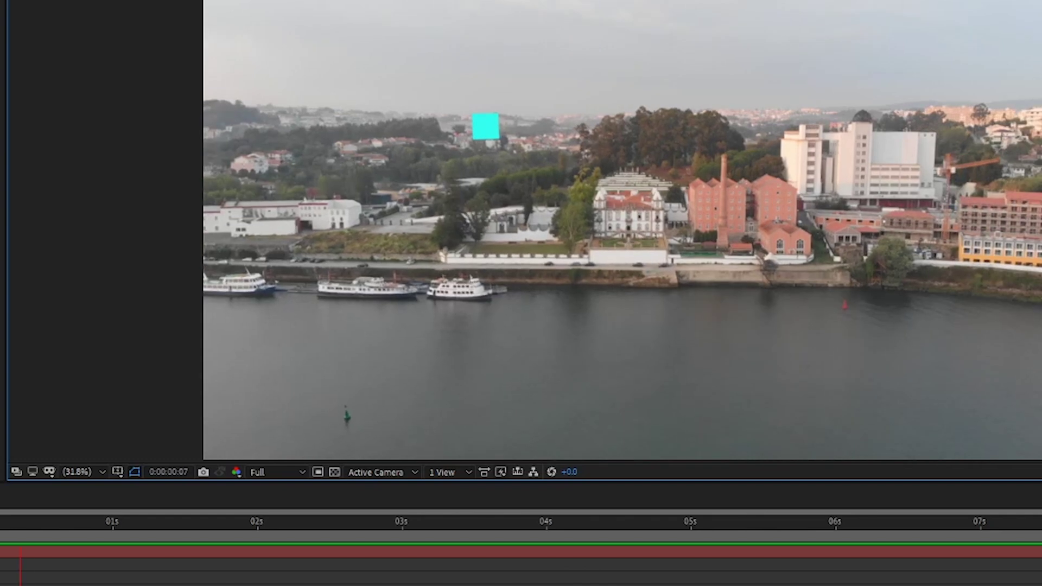
key(space)
drag(116, 524, 0, 525)
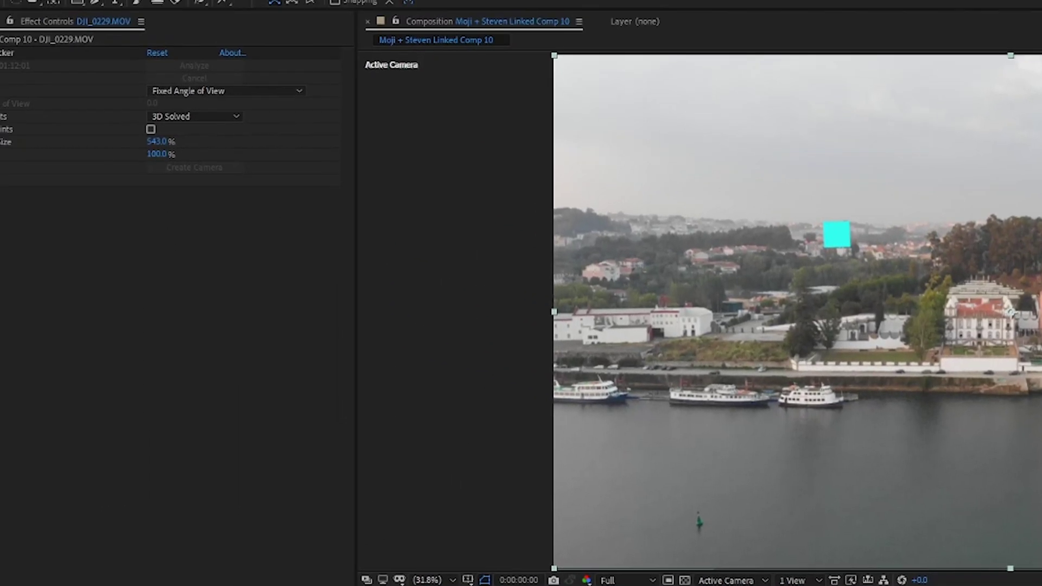
Replace the Track Solid 1 layer's source with the sky image arid-bright-clouds-46160.jpg
click(18, 49)
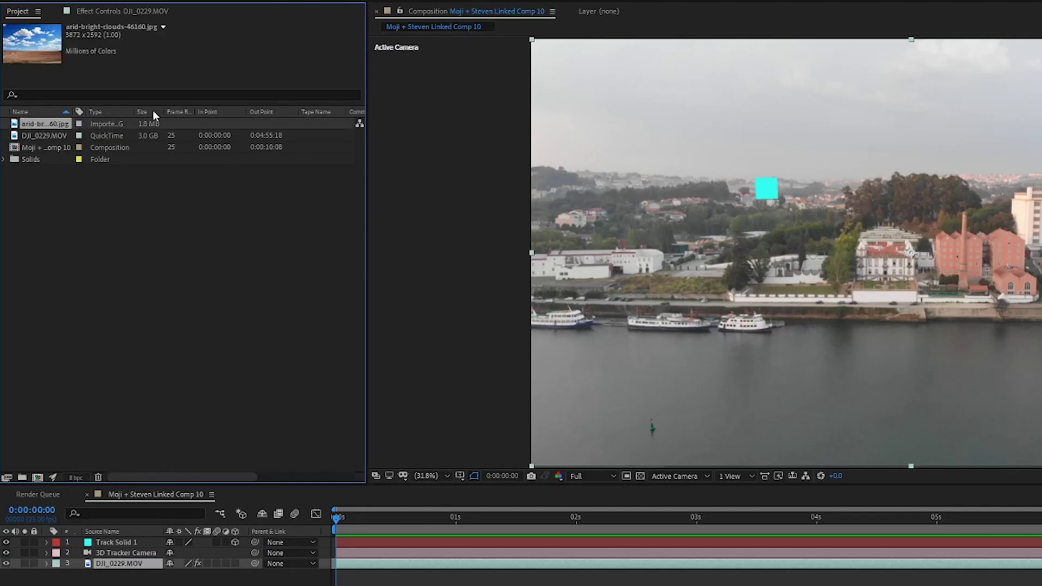
click(51, 122)
click(142, 543)
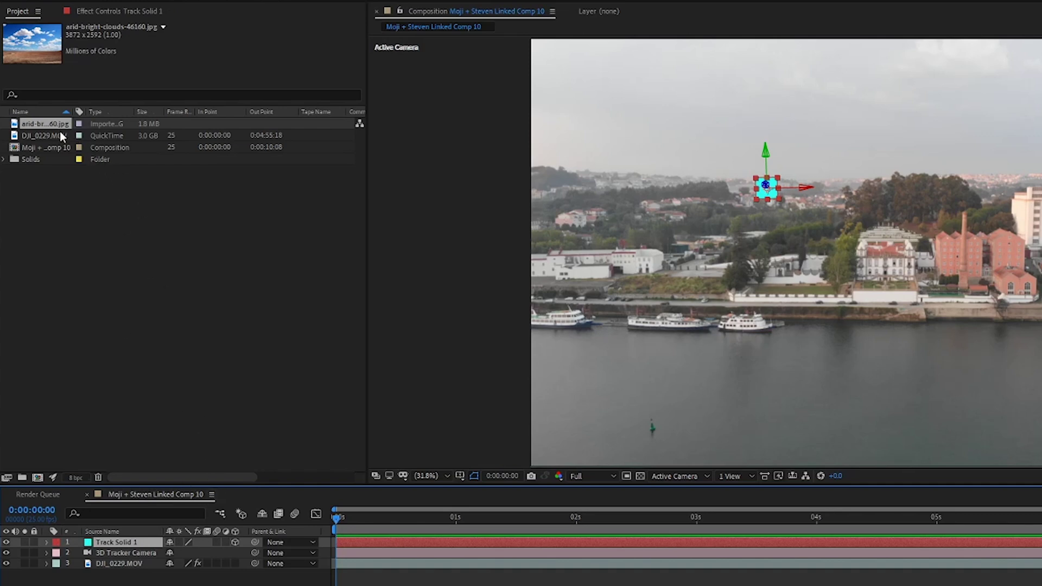
drag(56, 122, 144, 542)
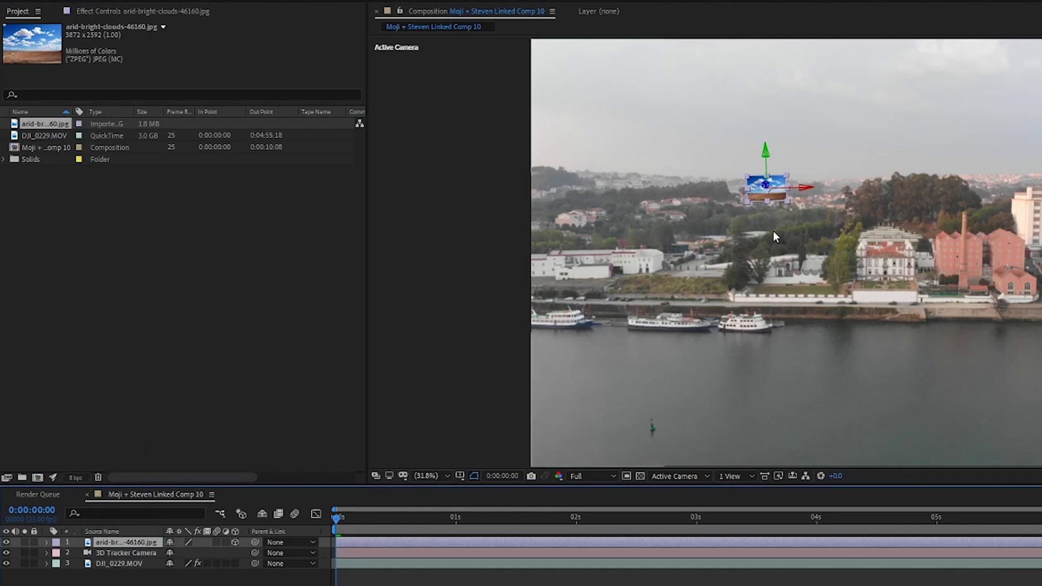
Show the sky layer's transform properties and scale the image up to 1695%
click(477, 343)
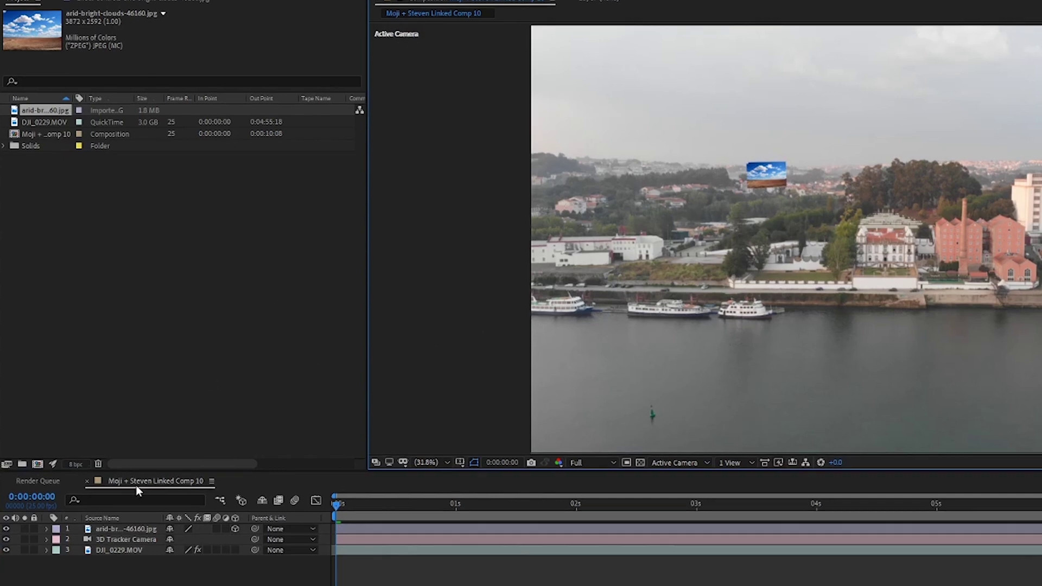
click(46, 529)
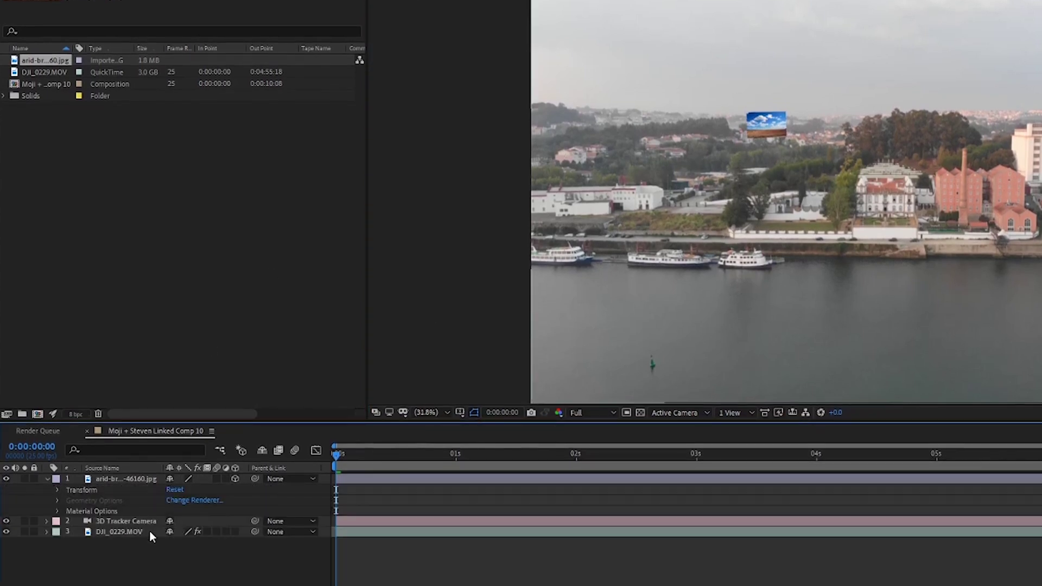
click(57, 490)
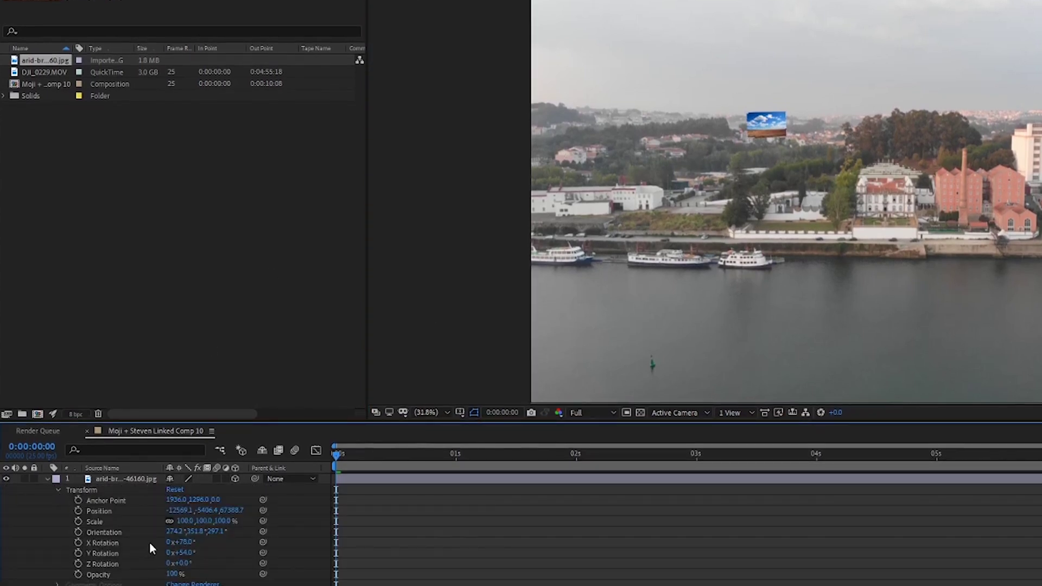
drag(201, 524, 1031, 553)
Level the sky image's horizon with X Rotation 70° and Y Rotation 67°, and centre the image over the footage
drag(183, 542, 181, 543)
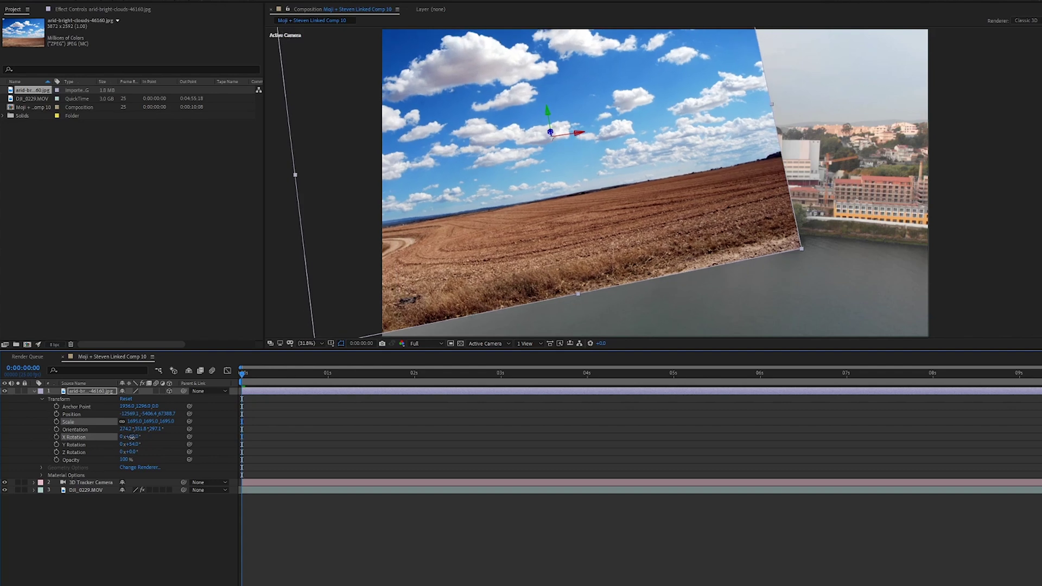
drag(132, 438, 130, 452)
drag(134, 414, 142, 415)
drag(526, 199, 607, 206)
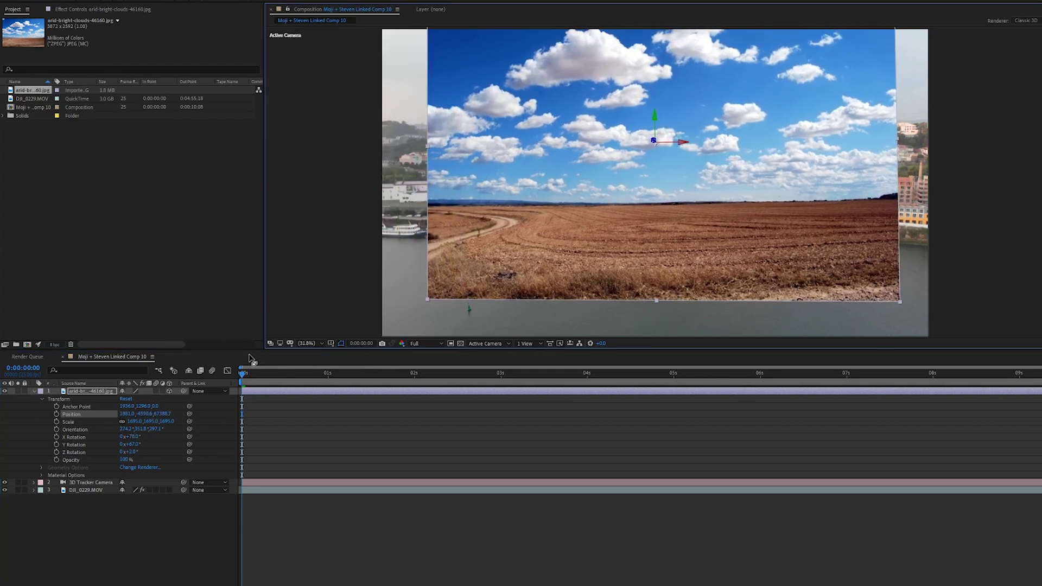
Enlarge the sky image to a scale of 2149% so it covers the whole frame
drag(136, 422, 358, 441)
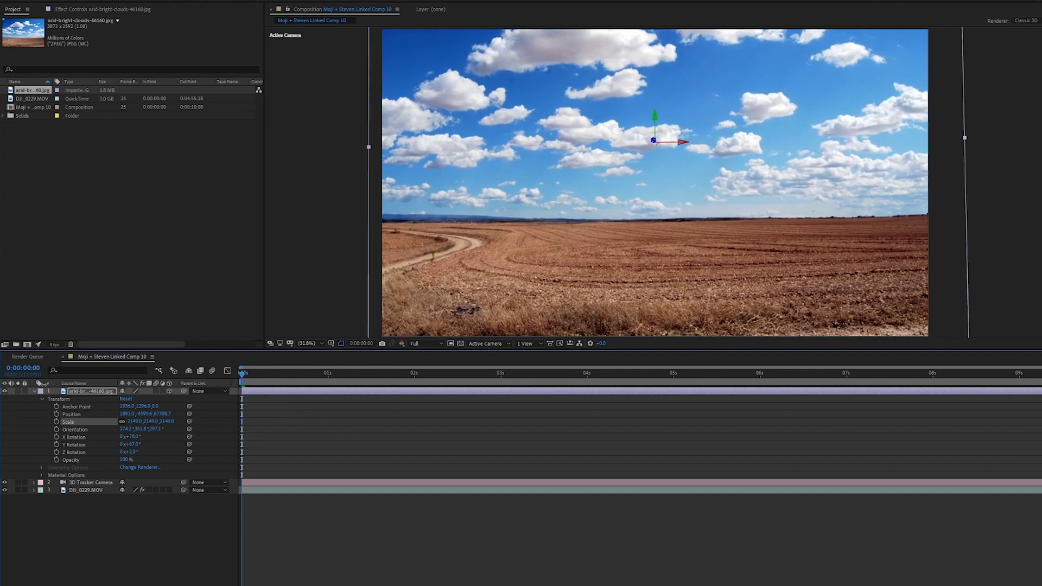
click(35, 392)
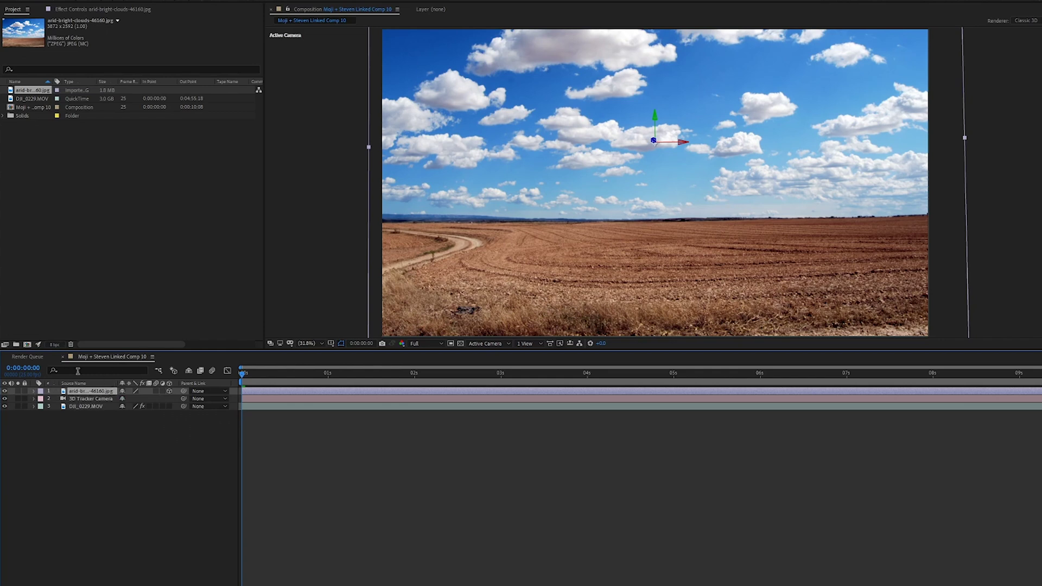
key(ctrl+grave)
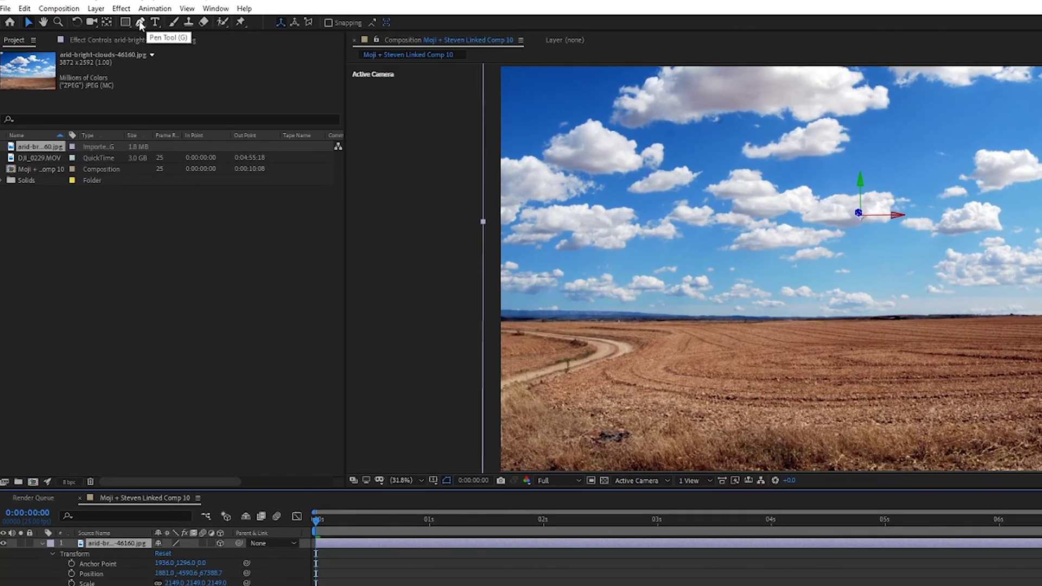
Start a Pen tool mask on the sky layer with a first point outside the frame's left edge, near horizon height
click(112, 17)
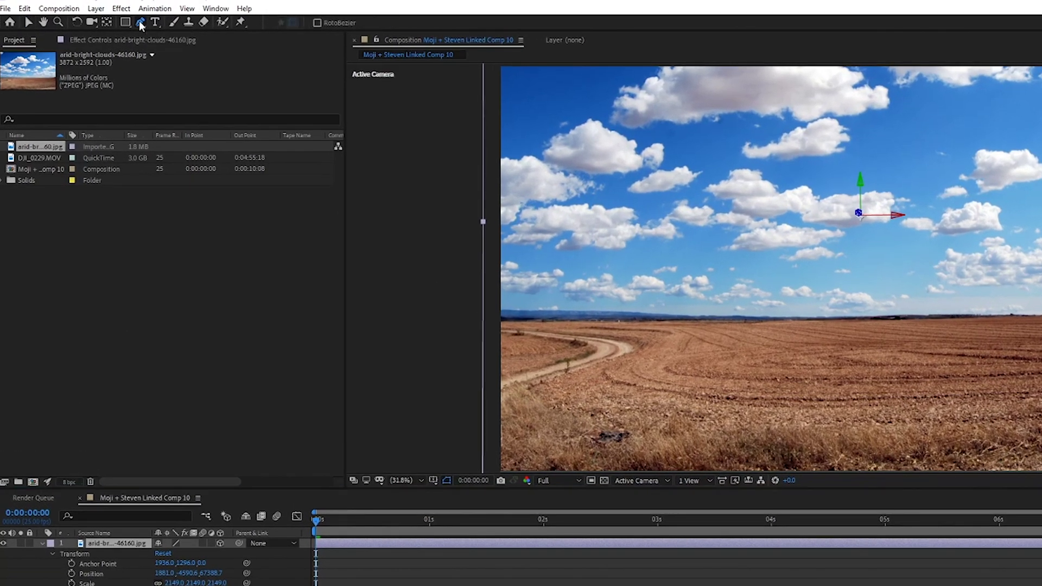
key(comma)
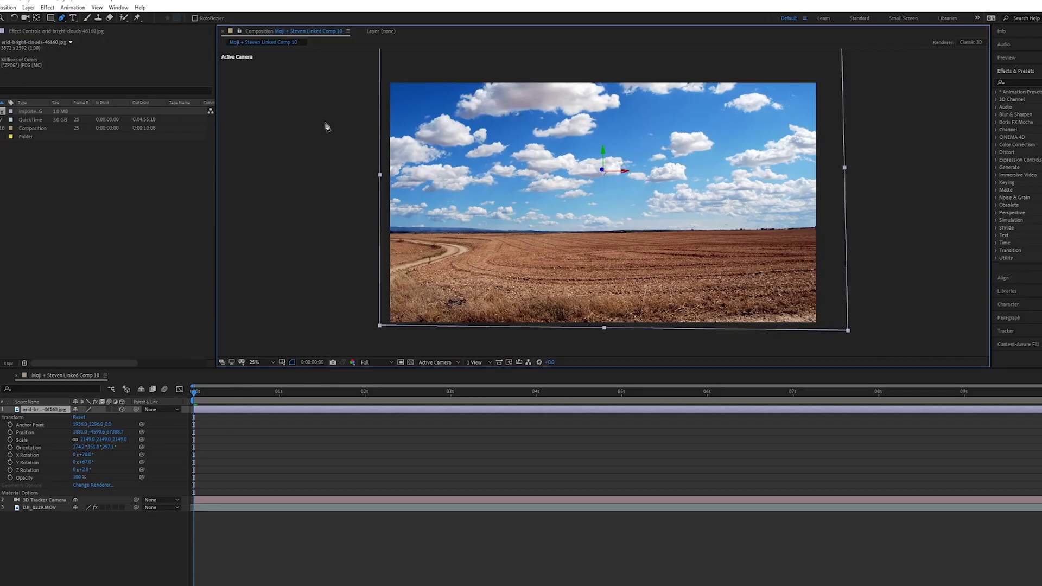
click(331, 218)
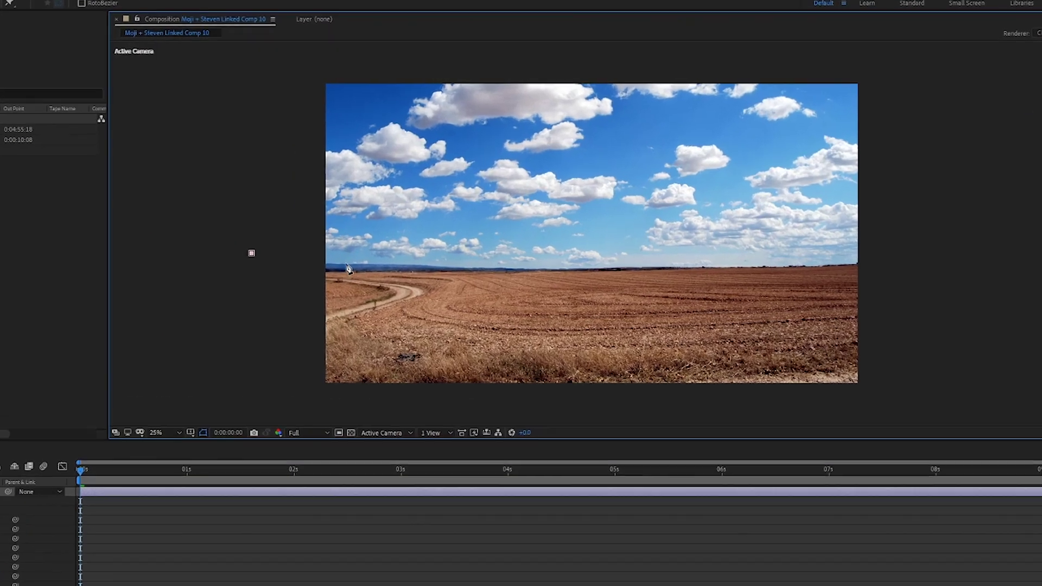
click(441, 229)
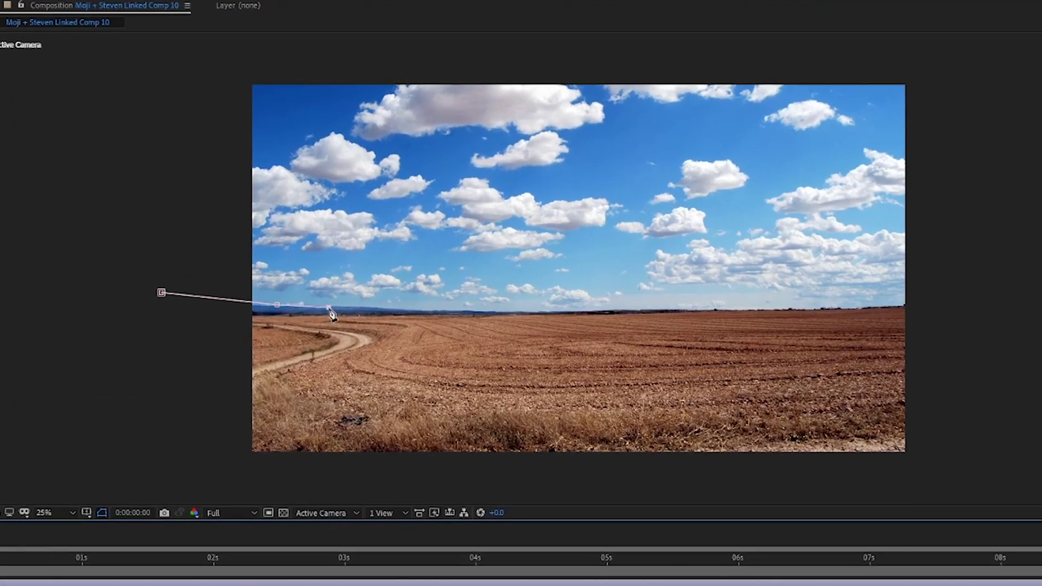
click(388, 310)
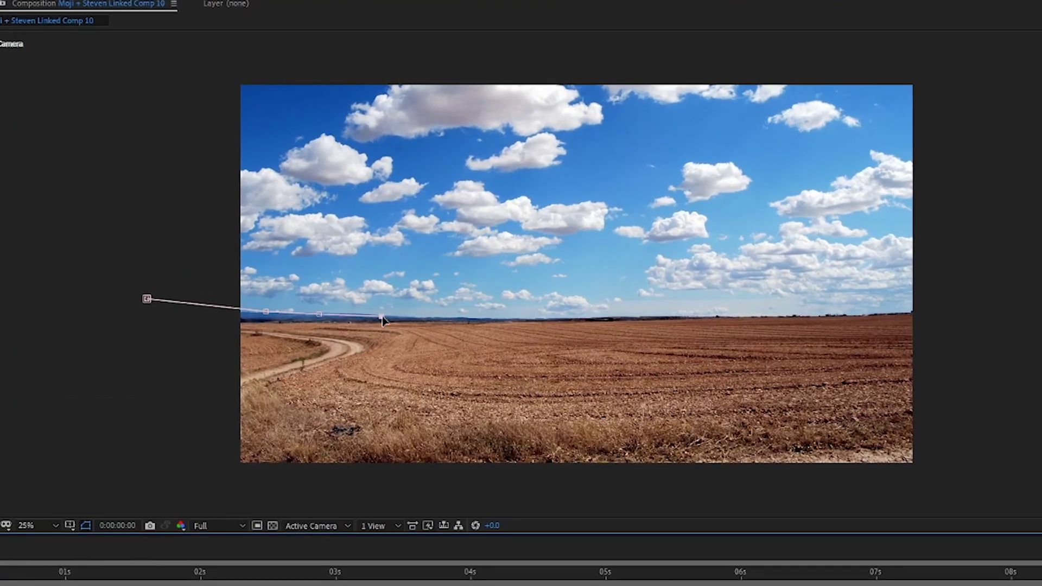
key(ctrl+z)
key(ctrl+z)
Trace the mask's lower edge just above the sky image's horizon, ending outside the frame's right edge
click(259, 290)
click(333, 295)
click(494, 296)
click(584, 297)
click(804, 299)
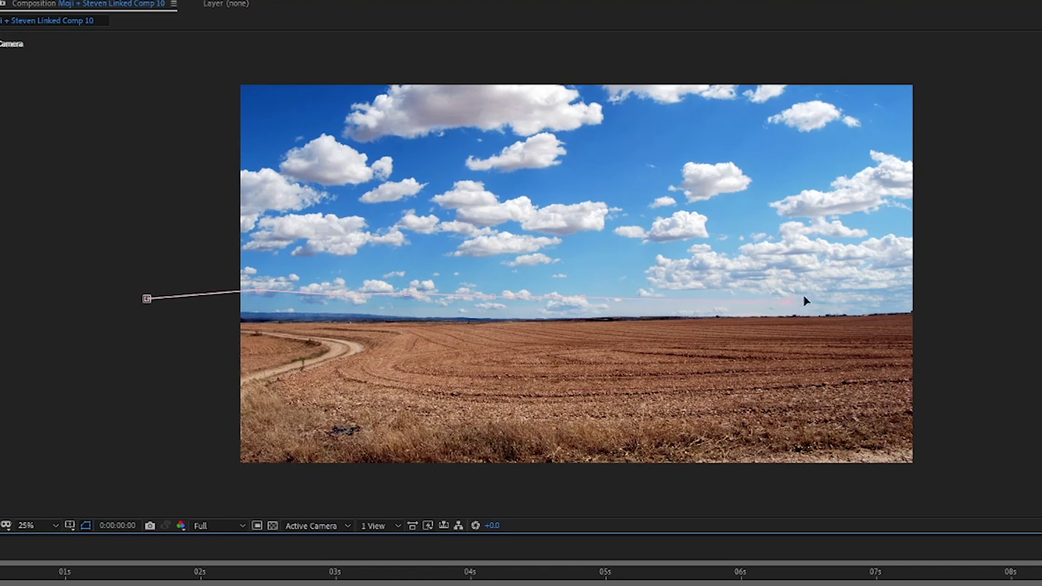
key(ctrl+z)
click(710, 298)
click(833, 296)
click(948, 296)
click(1014, 297)
Close the mask around the sky by placing points above both upper corners of the frame
click(1014, 45)
click(168, 37)
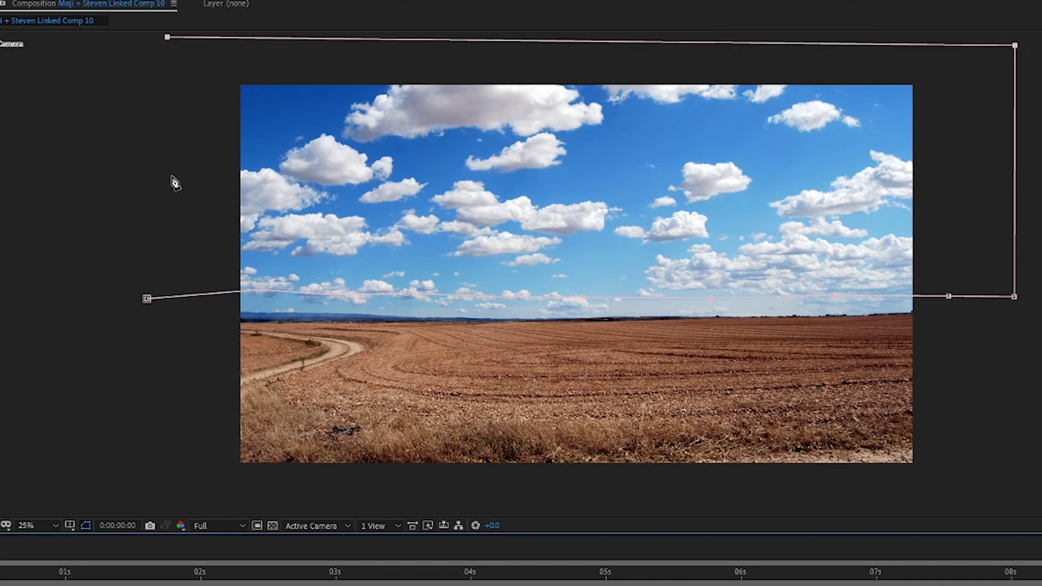
click(147, 298)
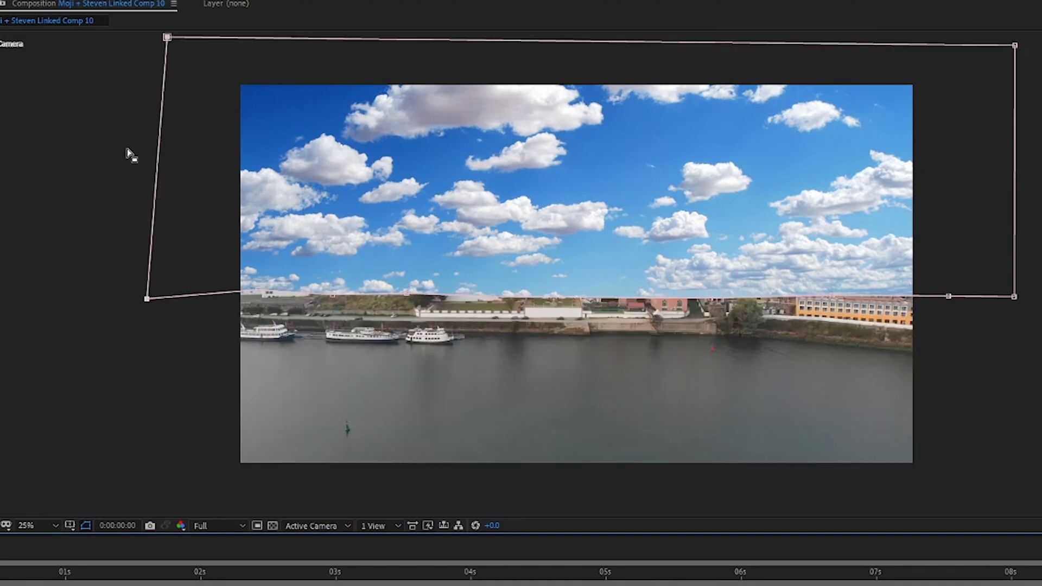
Move the masked sky layer up until its lower edge sits on the horizon behind the city
click(520, 254)
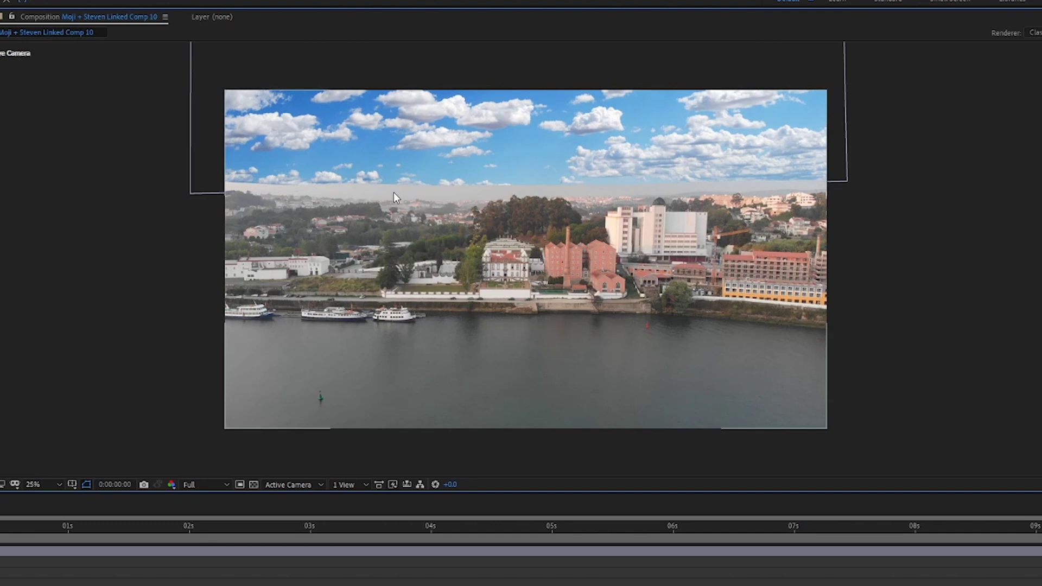
click(394, 196)
drag(385, 172, 422, 157)
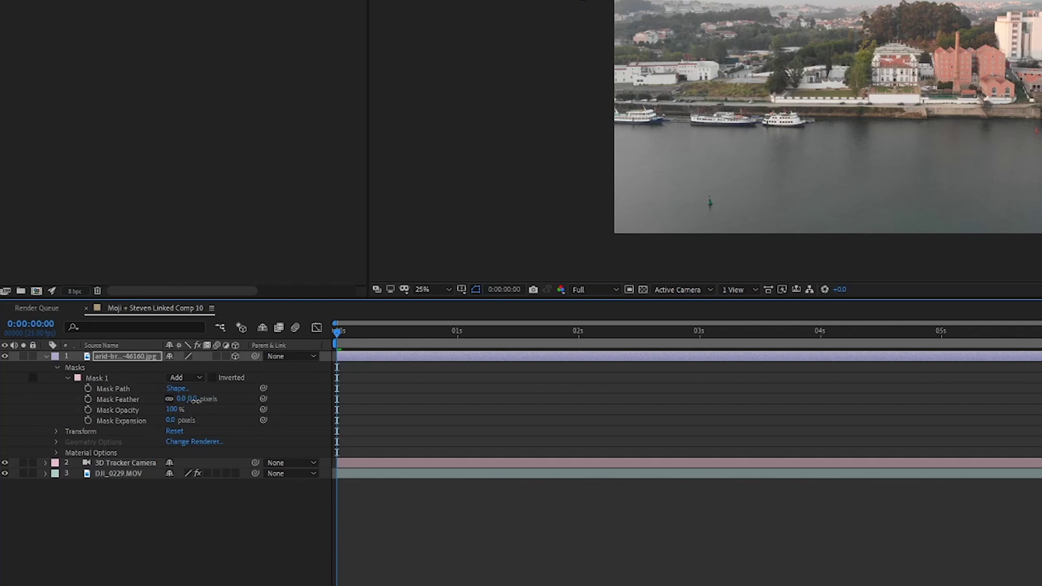
Set the sky mask's feather to 203 pixels and nudge the sky layer slightly down over the horizon
drag(195, 400, 259, 391)
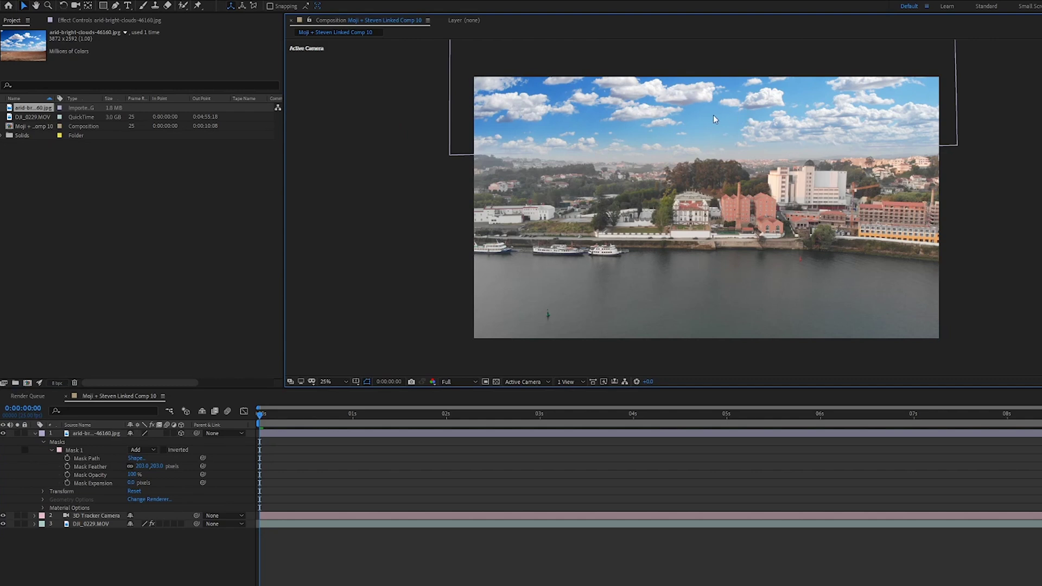
click(545, 122)
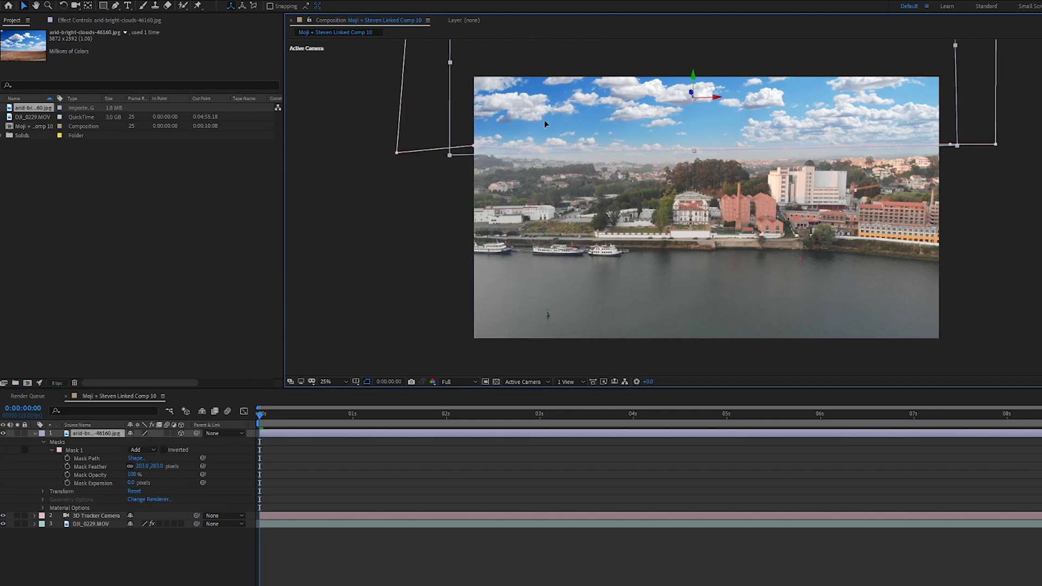
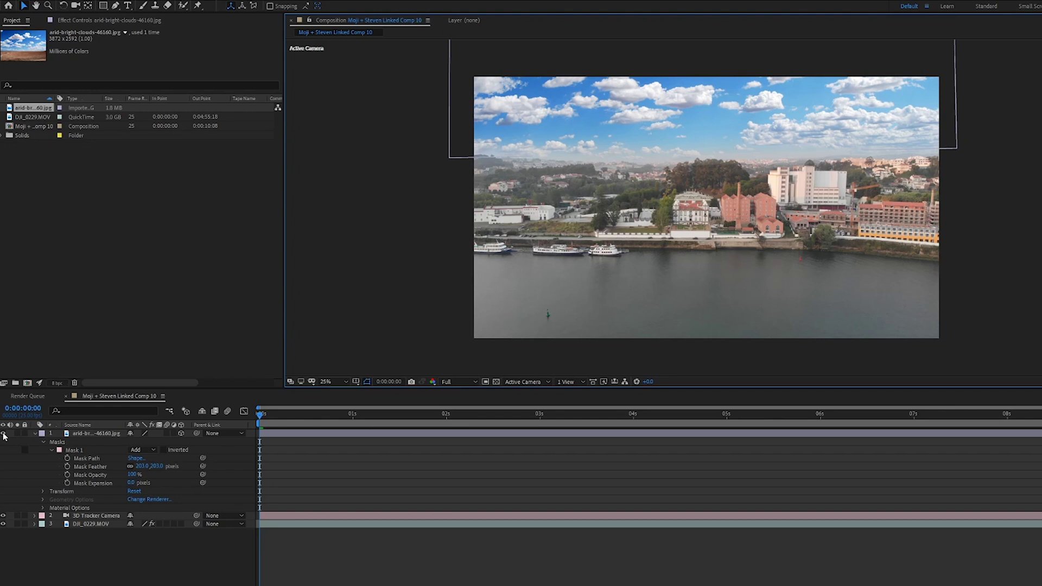
Toggle the sky layer's visibility several times to compare the replaced sky with the original footage
click(3, 433)
click(3, 433)
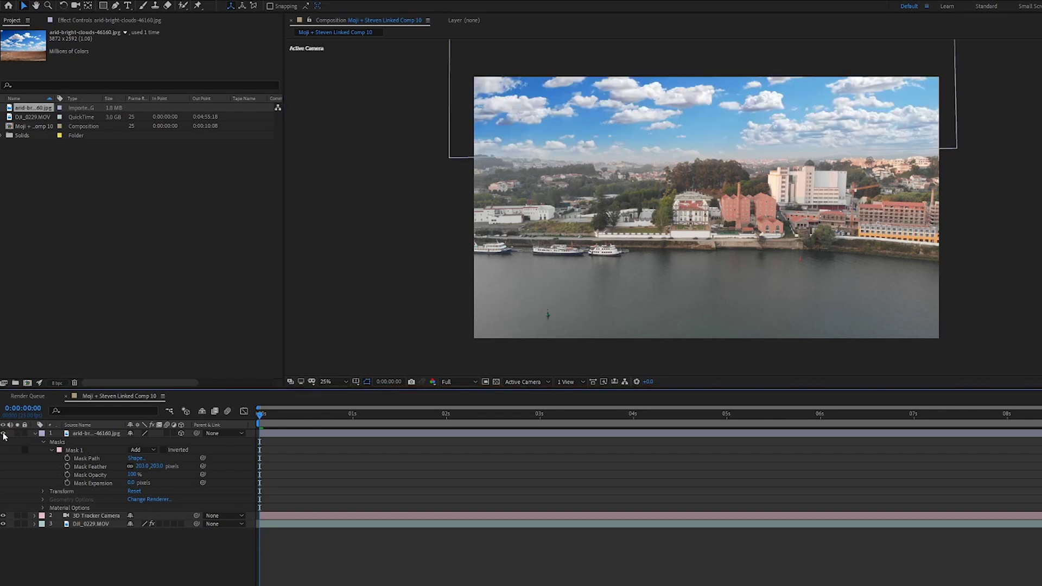
click(3, 433)
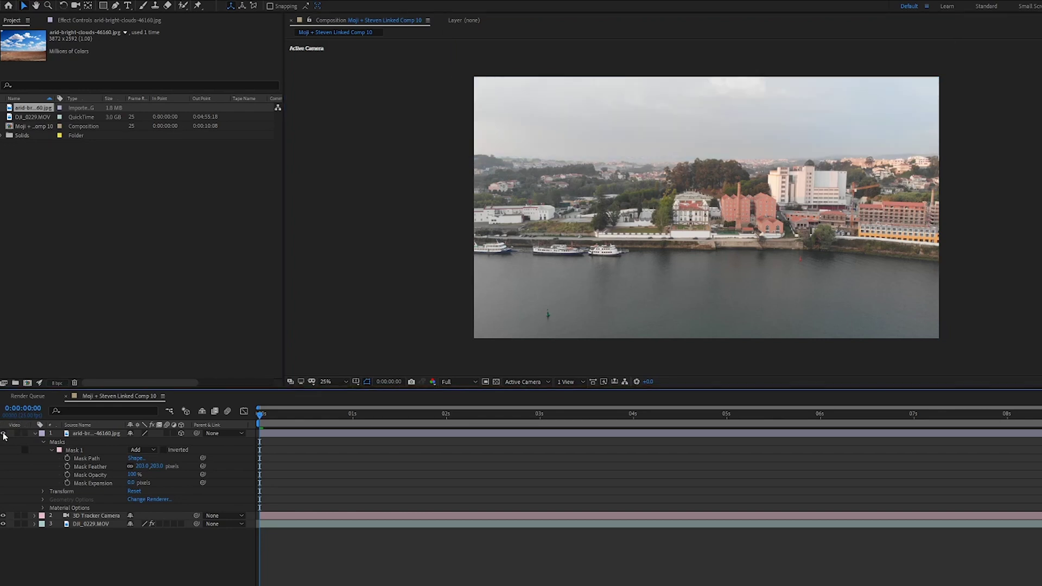
click(3, 433)
click(3, 433)
click(3, 433)
click(4, 433)
click(3, 434)
click(3, 433)
click(3, 433)
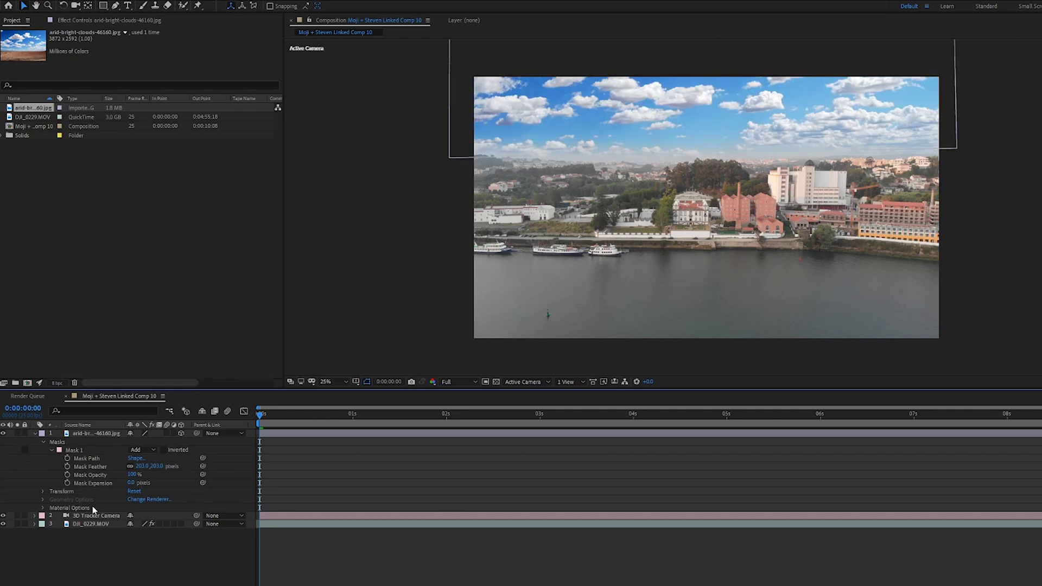
Reduce the sky mask's feather to 151 pixels and compare the horizon with the sky layer hidden and shown
drag(160, 465, 150, 467)
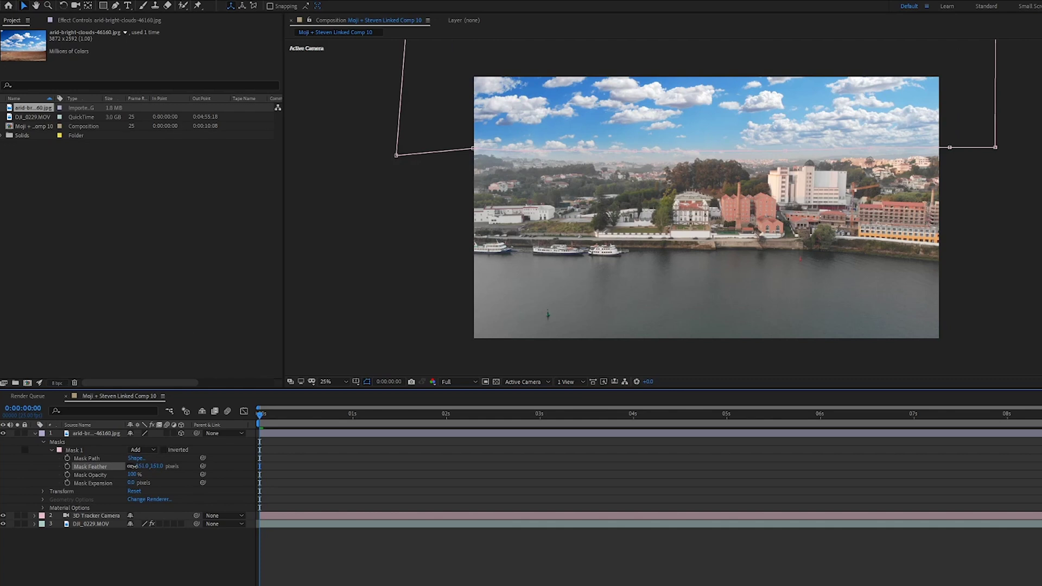
drag(132, 466, 135, 466)
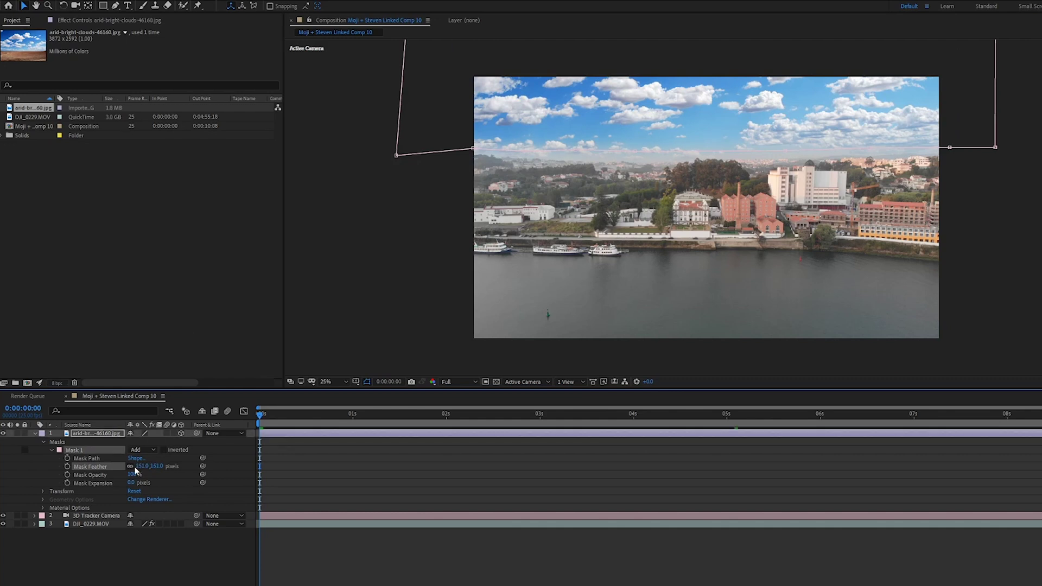
click(4, 434)
click(4, 434)
Deselect the sky layer and play the composition from the start to check that the sky follows the camera movement
click(413, 325)
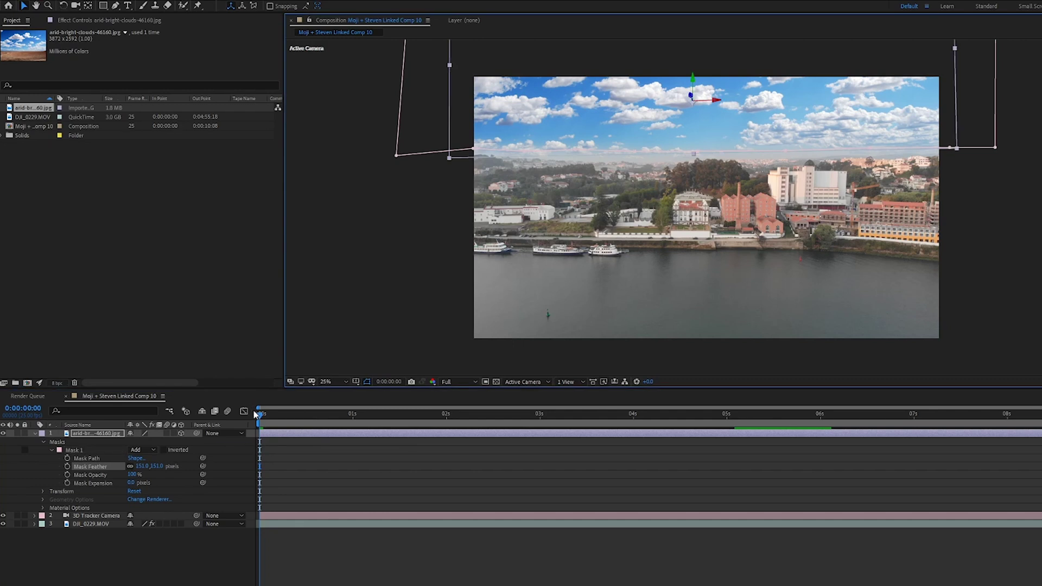
click(411, 302)
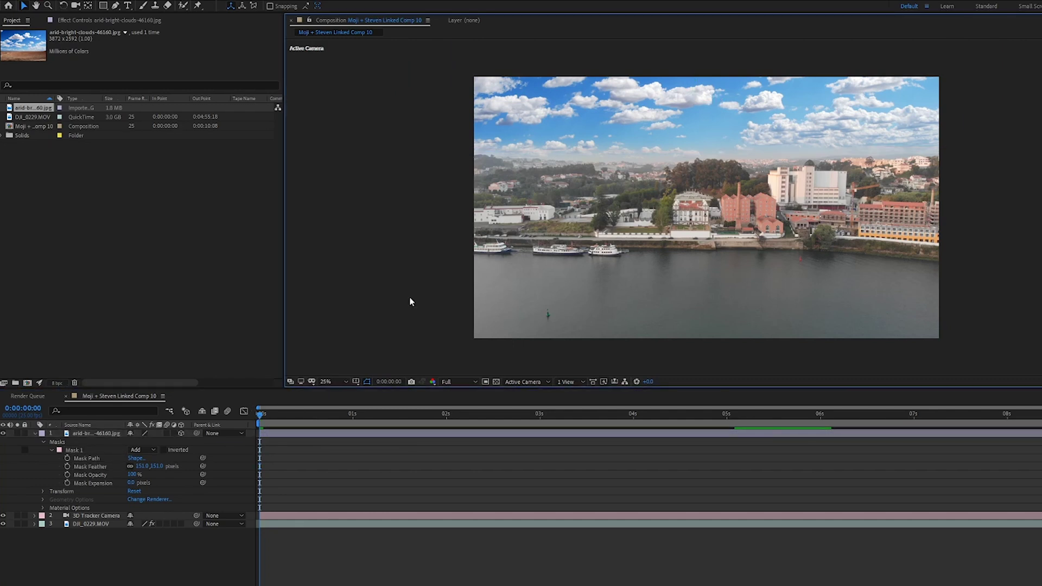
key(space)
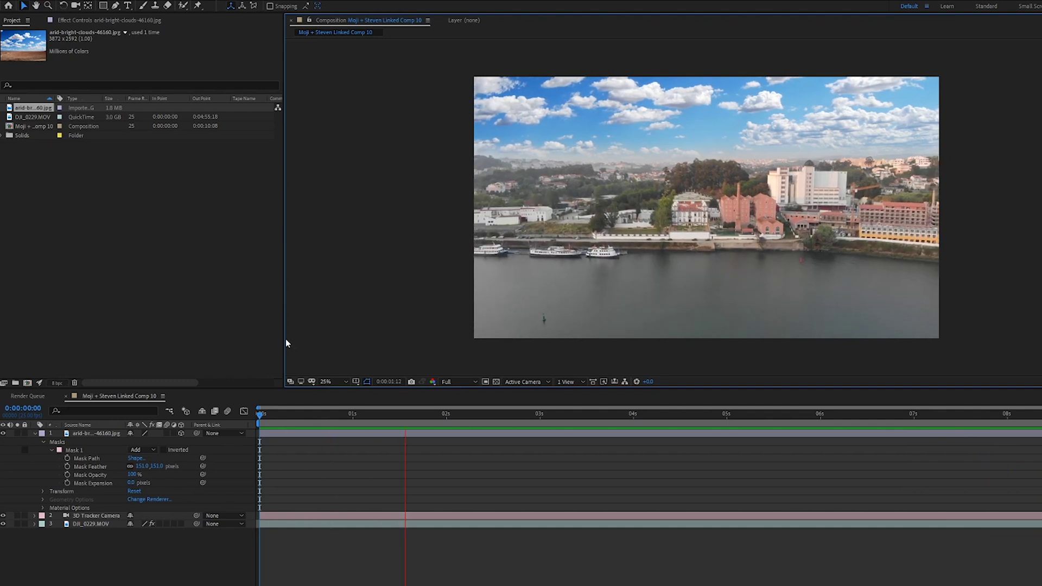
key(space)
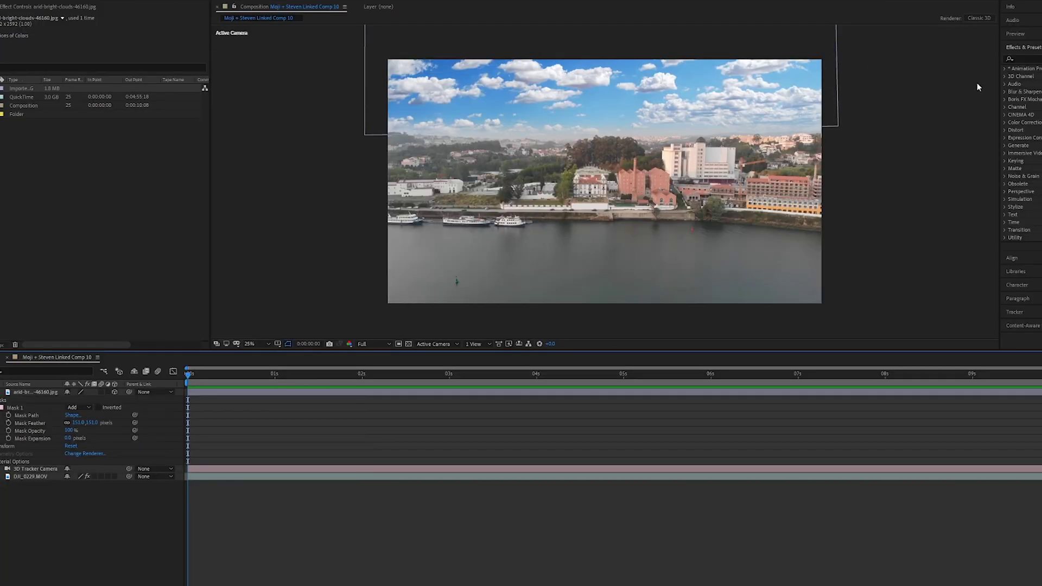
Apply the Lumetri Color effect to the DJI_0229.MOV footage and set its contrast to 63
click(1033, 58)
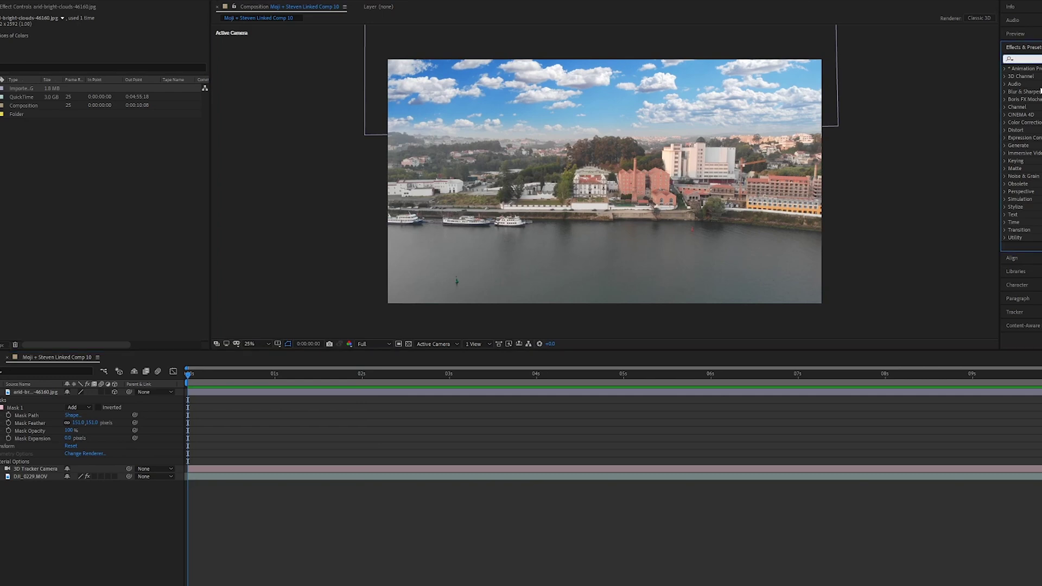
text(lumetri)
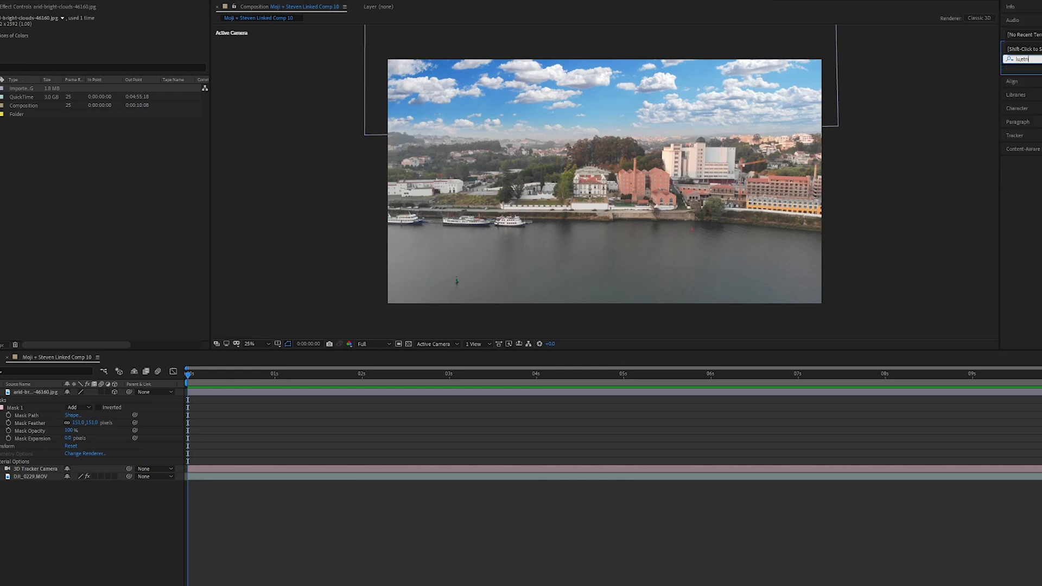
key(Return)
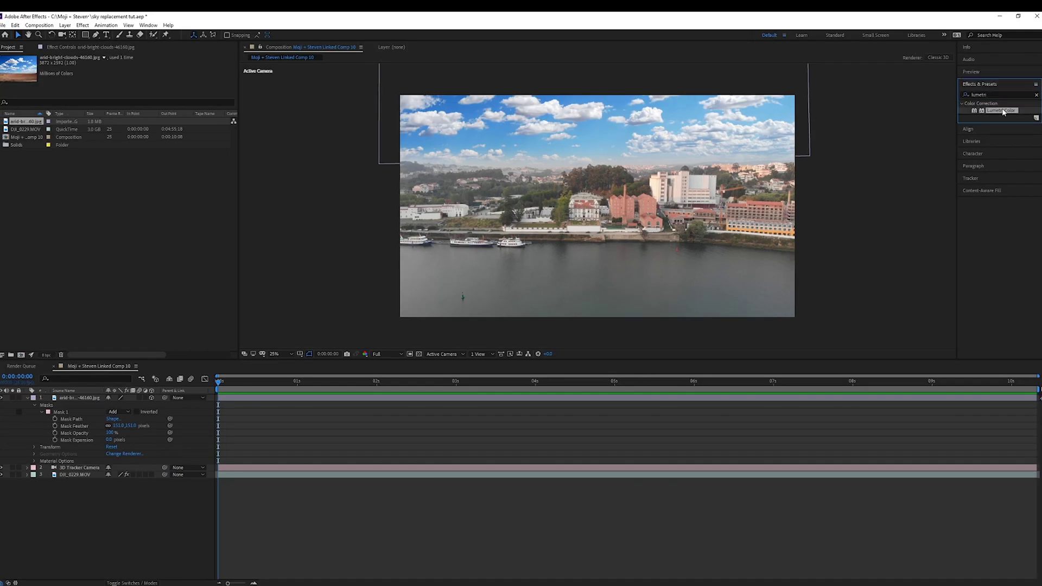
drag(1001, 110, 86, 477)
click(29, 398)
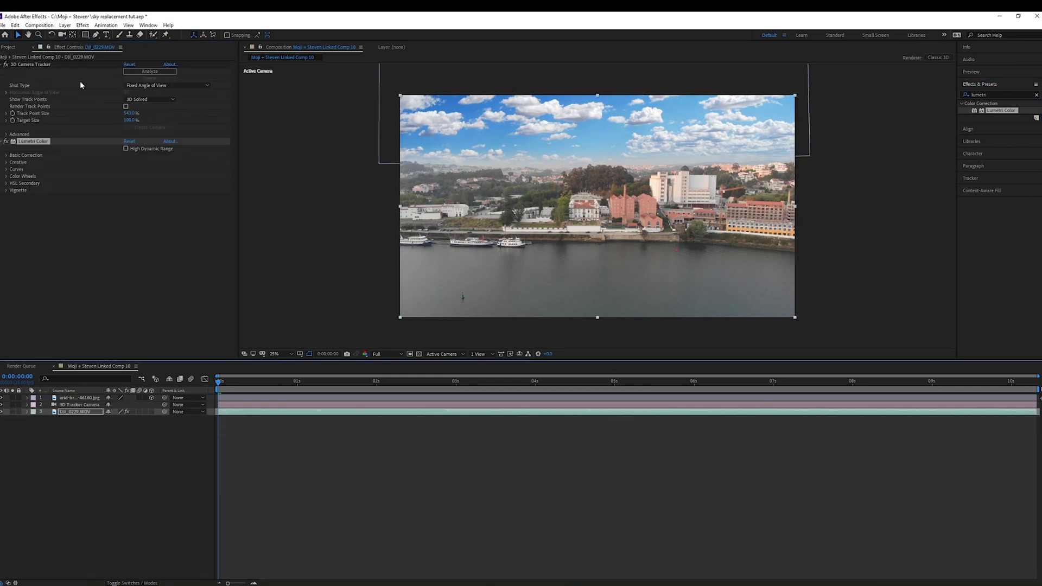
click(6, 155)
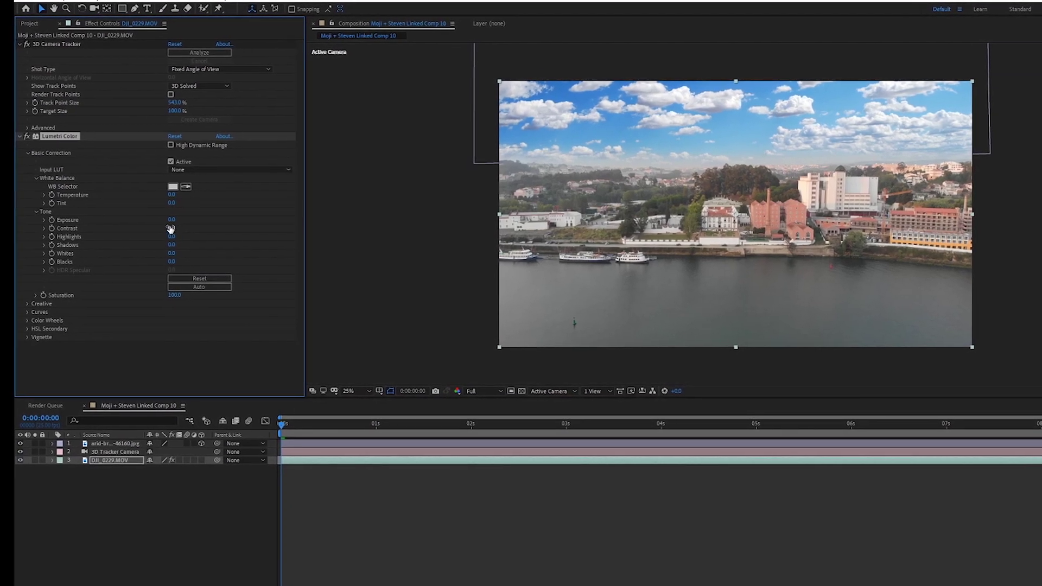
mouse_move(168, 228)
mouse_down()
mouse_move(209, 223)
mouse_move(183, 226)
mouse_up()
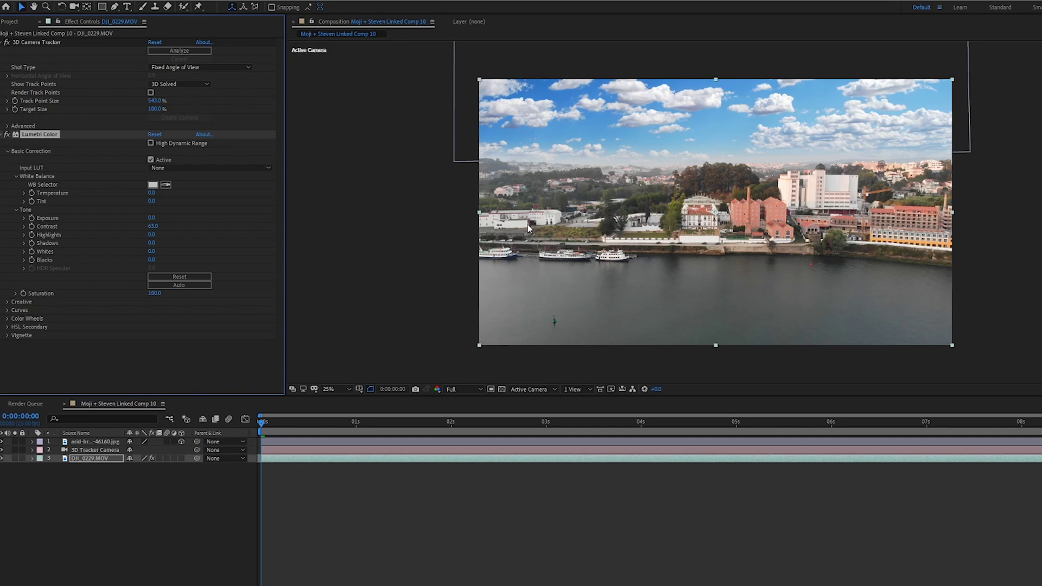
With the Lumetri color wheels, shift the footage's shadows slightly toward cyan-blue and its midtones slightly toward orange-red
click(7, 318)
scroll(76, 282, down, 4)
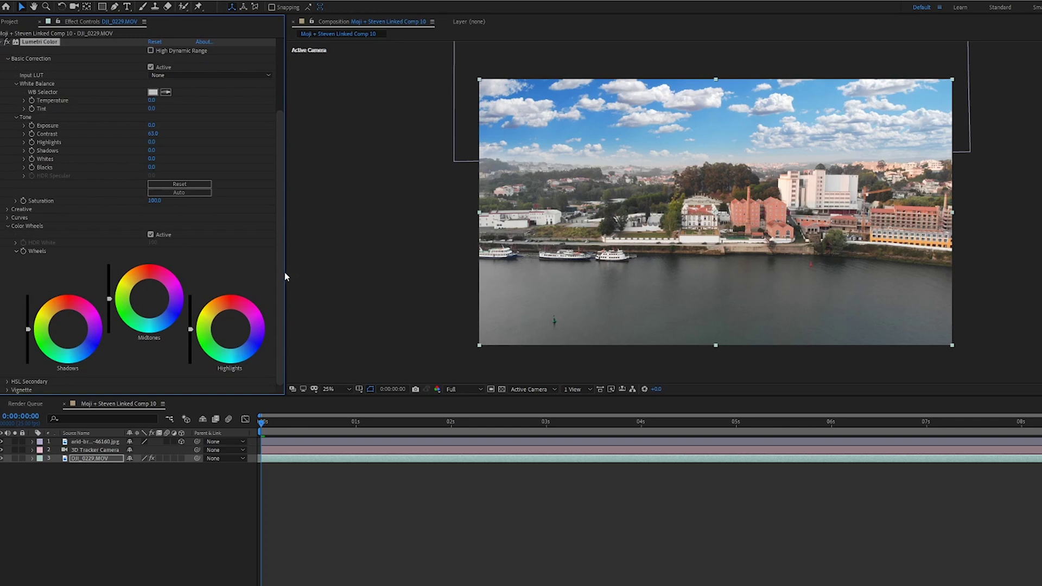
drag(284, 272, 338, 274)
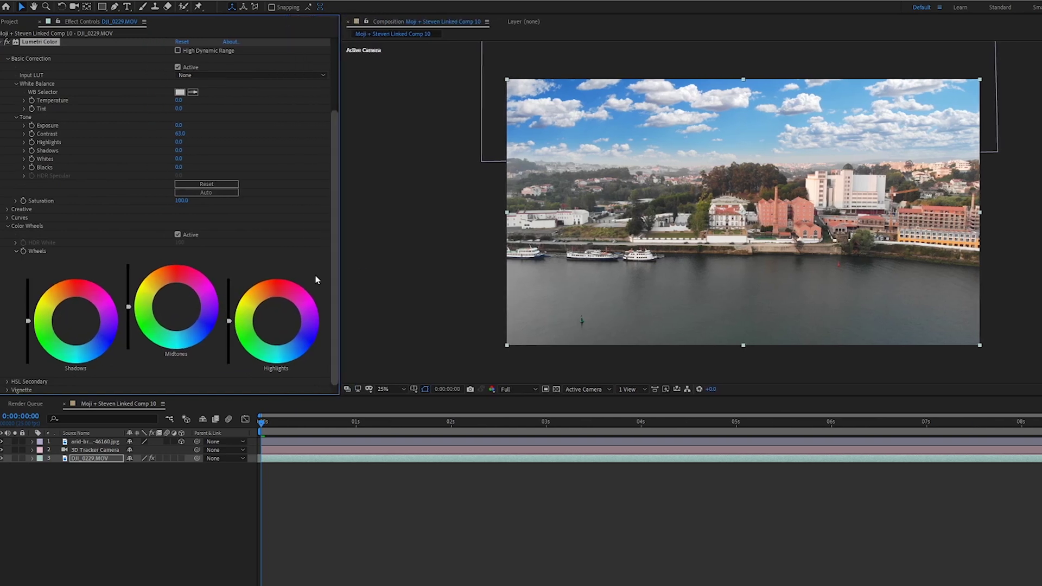
click(76, 324)
drag(76, 324, 77, 325)
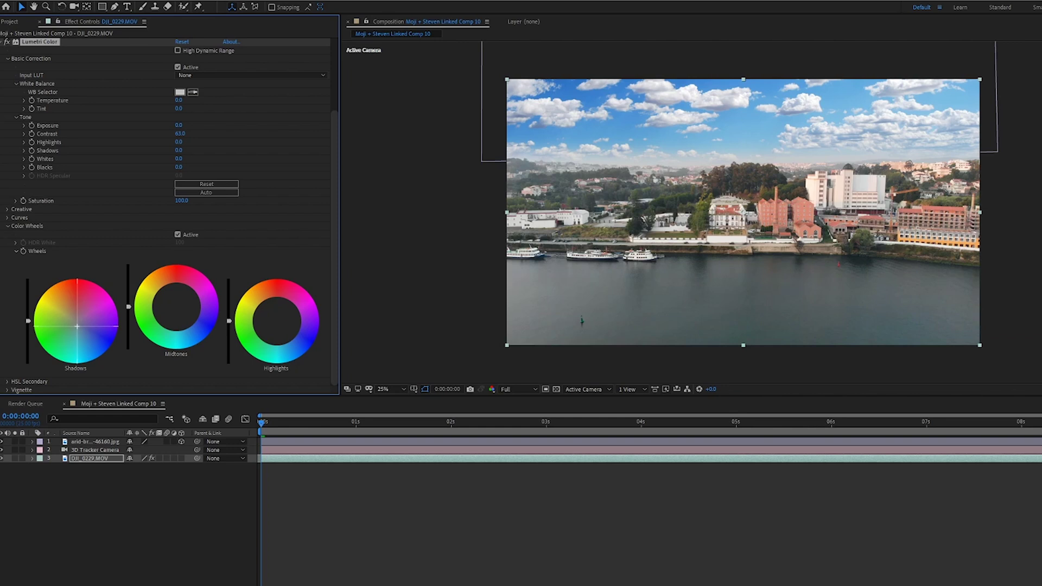
click(176, 304)
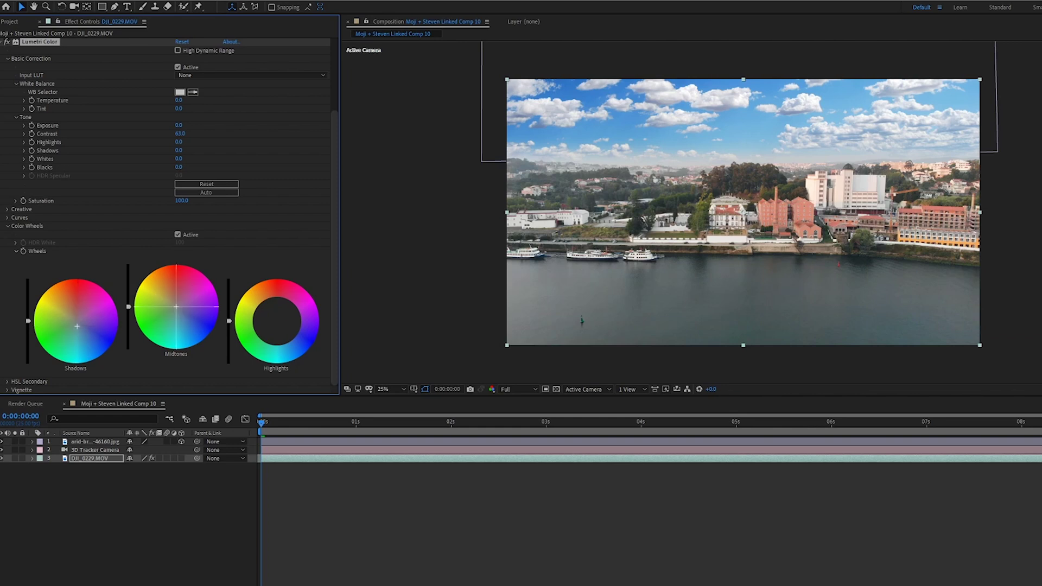
drag(175, 303, 174, 302)
Apply the Lumetri Color effect to the sky image layer, leaving that layer deselected
click(76, 490)
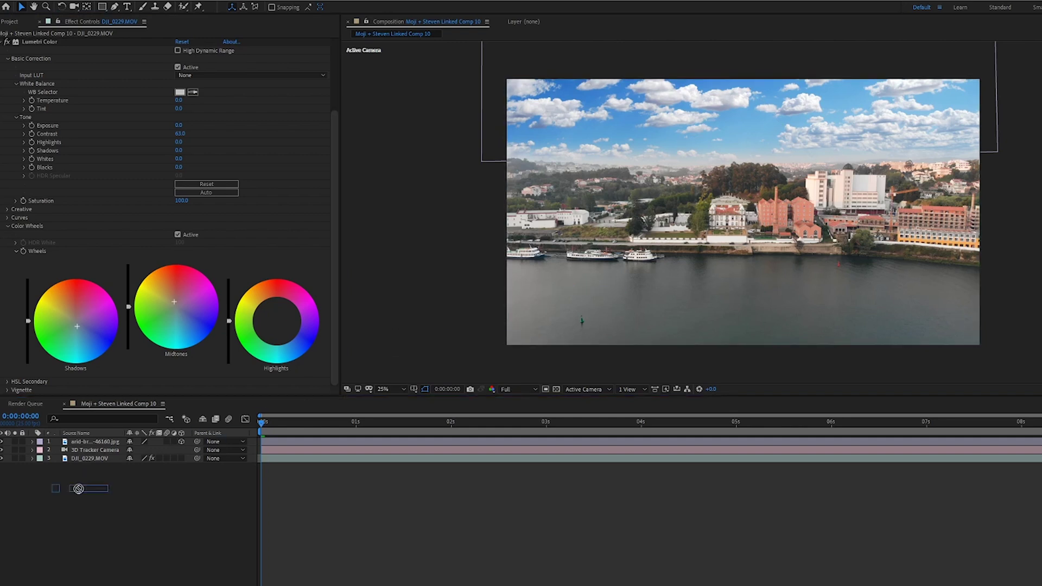
click(89, 441)
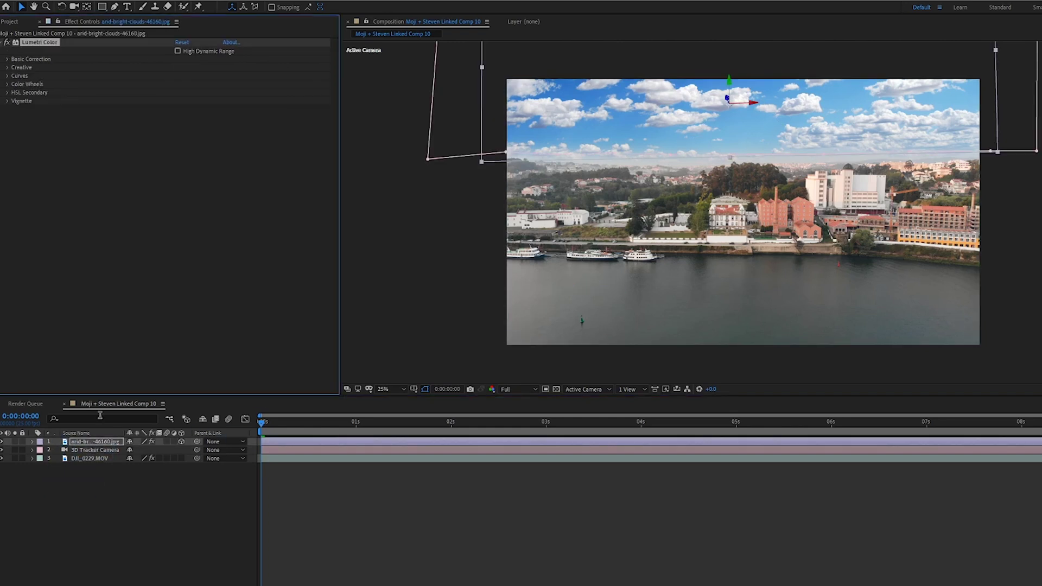
click(14, 24)
key(ctrl+grave)
click(685, 145)
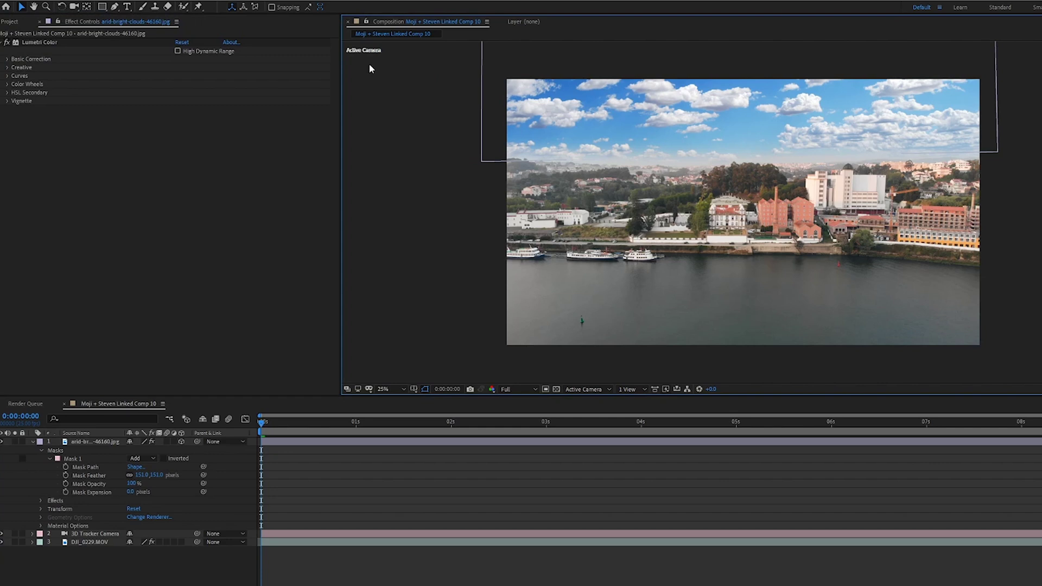
Sample the sky's blue for the Hue vs Sat curve of the sky layer's Lumetri Color effect
click(8, 60)
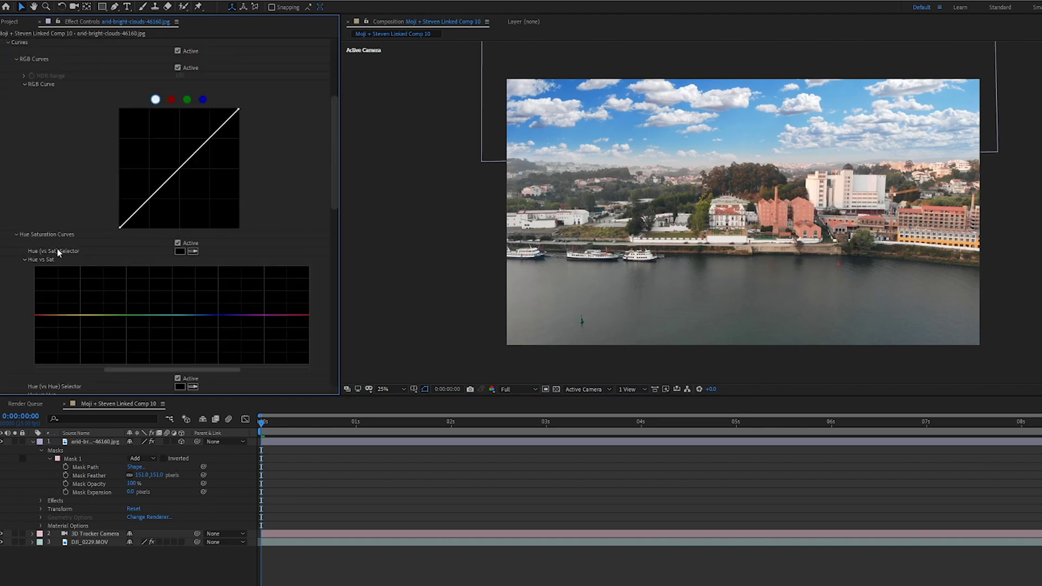
scroll(79, 255, down, 3)
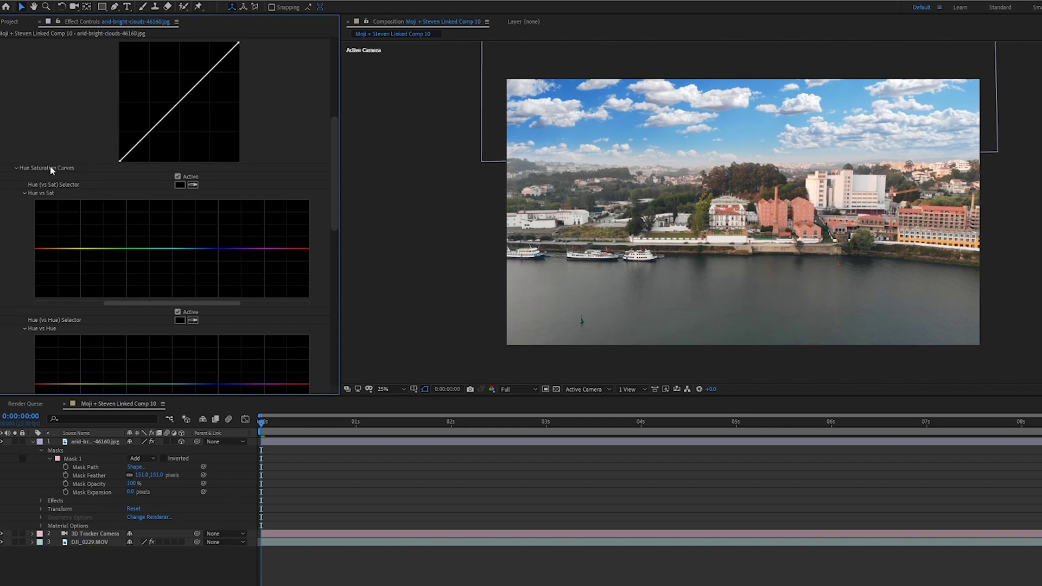
scroll(39, 181, down, 1)
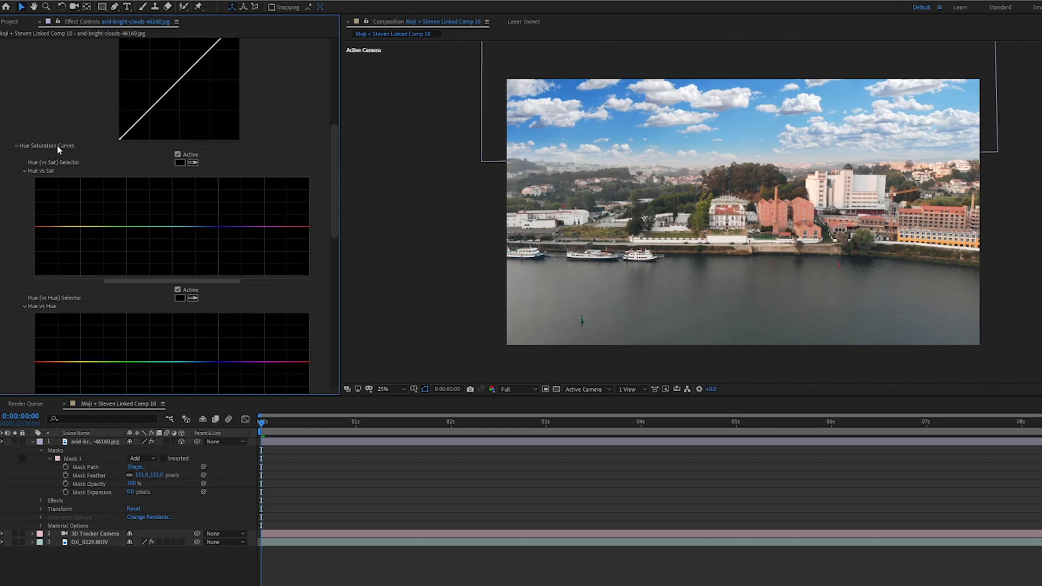
click(193, 163)
click(571, 86)
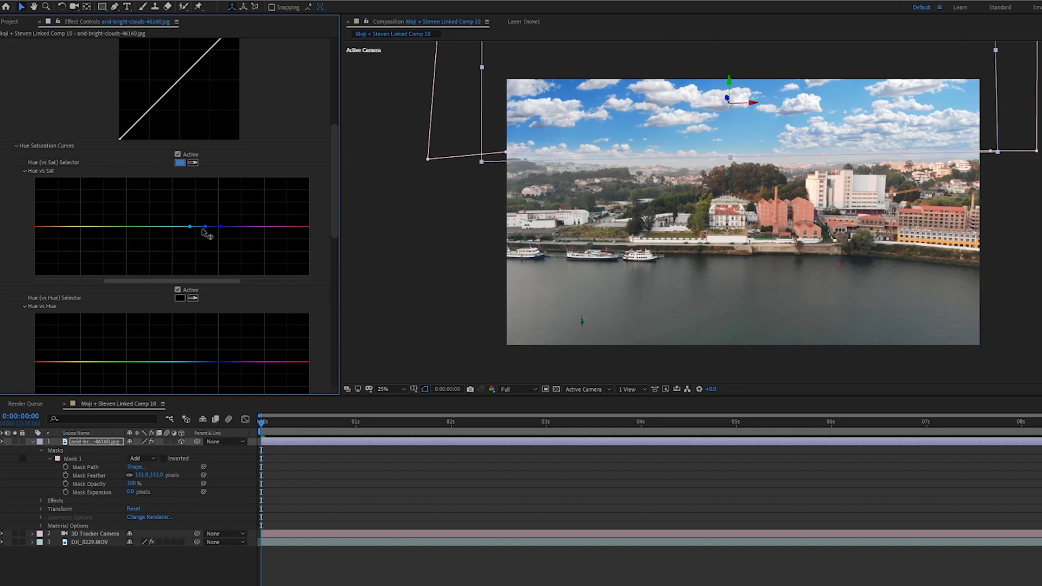
Pull the blue section of the Hue vs Sat curve down into a rounded dip to desaturate the sky's blue
drag(205, 228, 207, 247)
drag(207, 247, 165, 215)
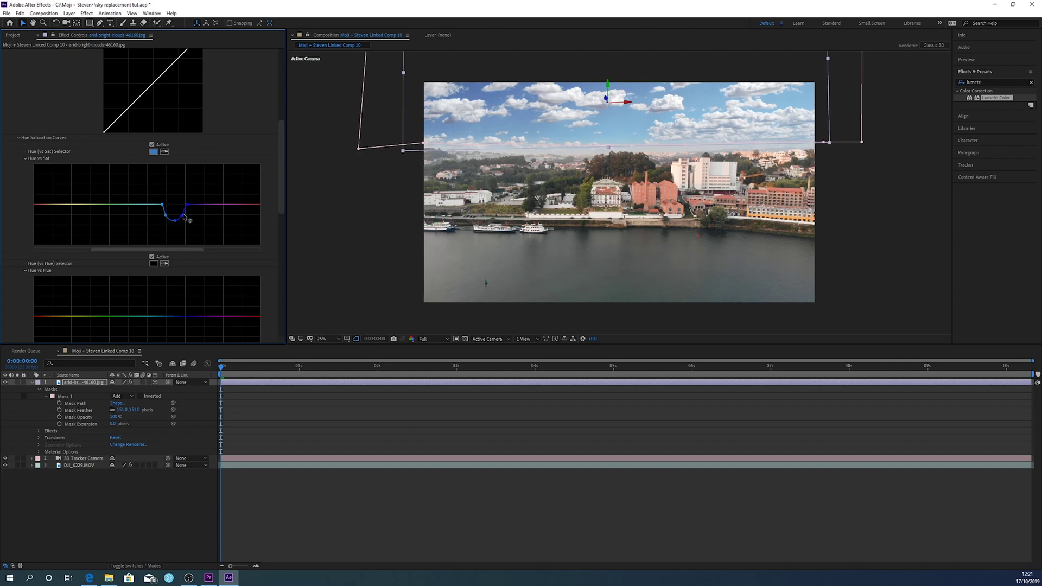
click(361, 226)
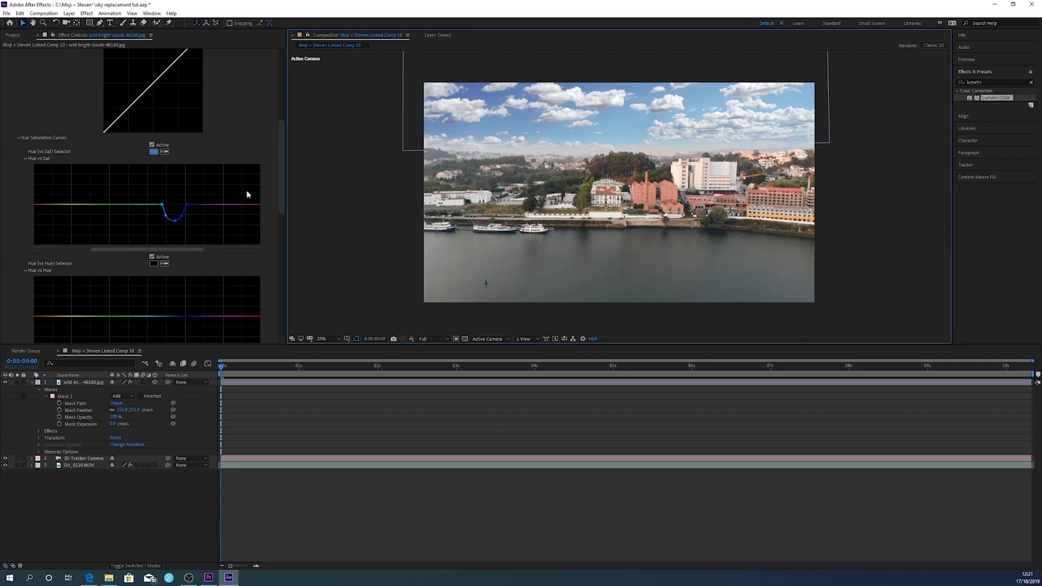
Compare the sky layer with and without Lumetri Color, make the blue dip in its Hue vs Sat curve slightly shallower, and deselect the layer
scroll(13, 164, up, 6)
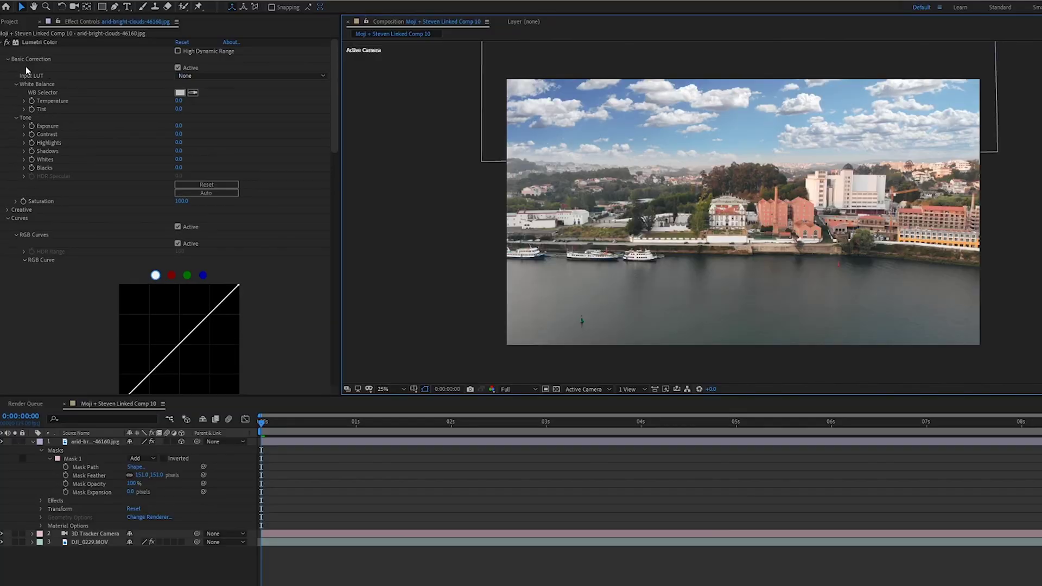
click(8, 43)
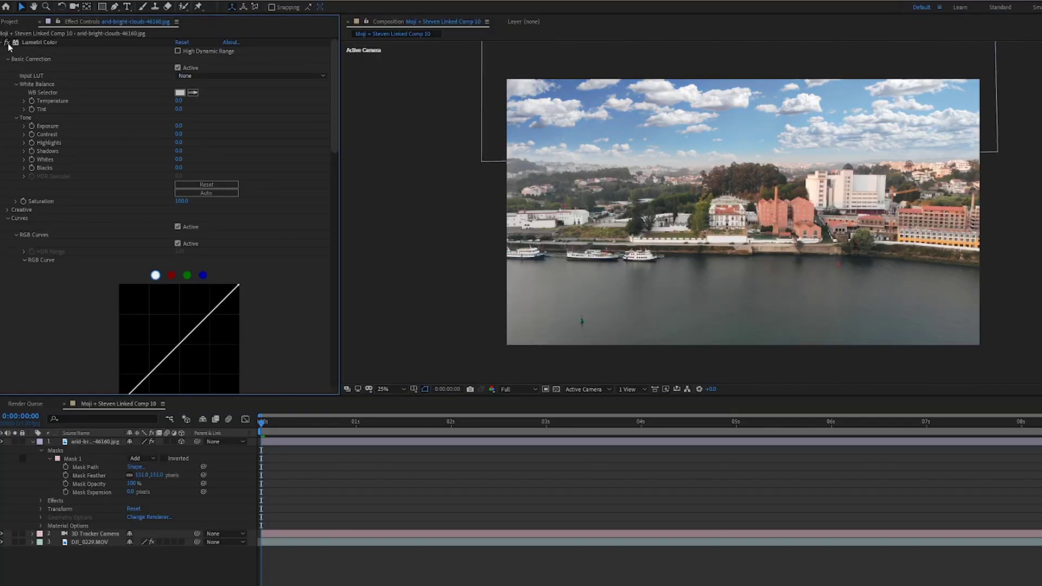
scroll(121, 210, down, 5)
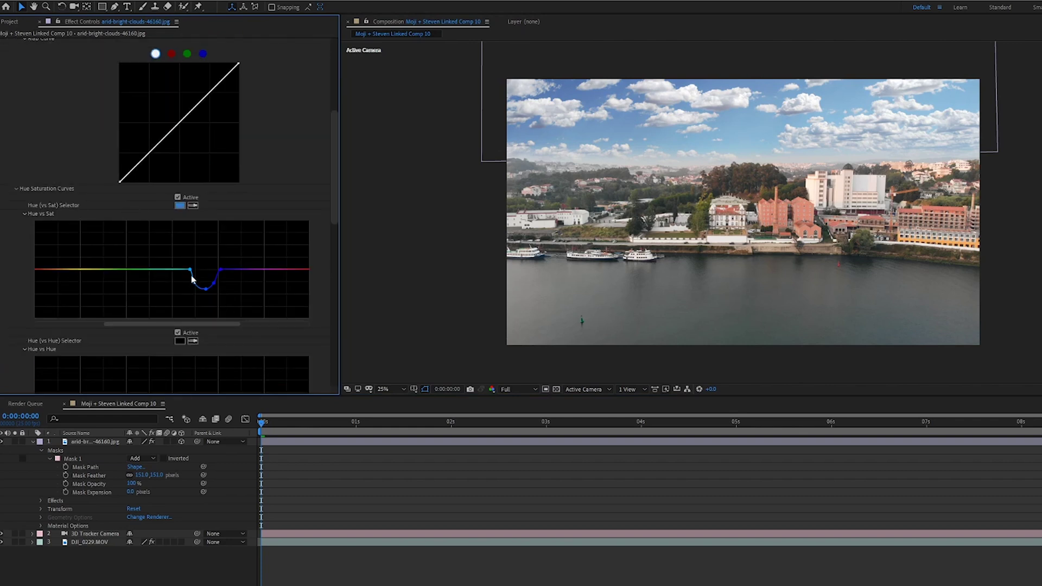
mouse_move(195, 283)
mouse_down()
mouse_move(210, 290)
mouse_move(215, 280)
mouse_up()
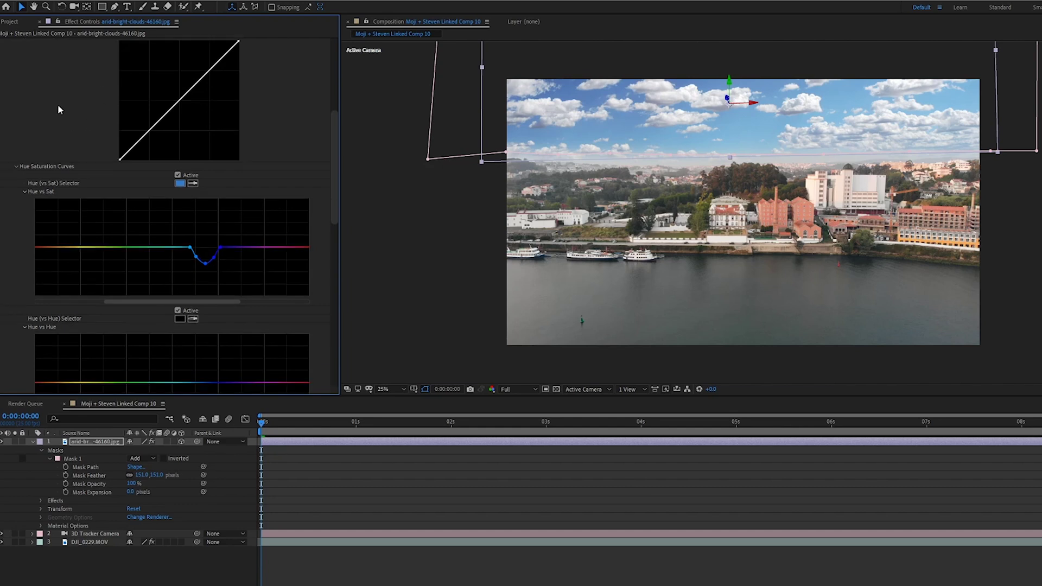
scroll(57, 105, up, 8)
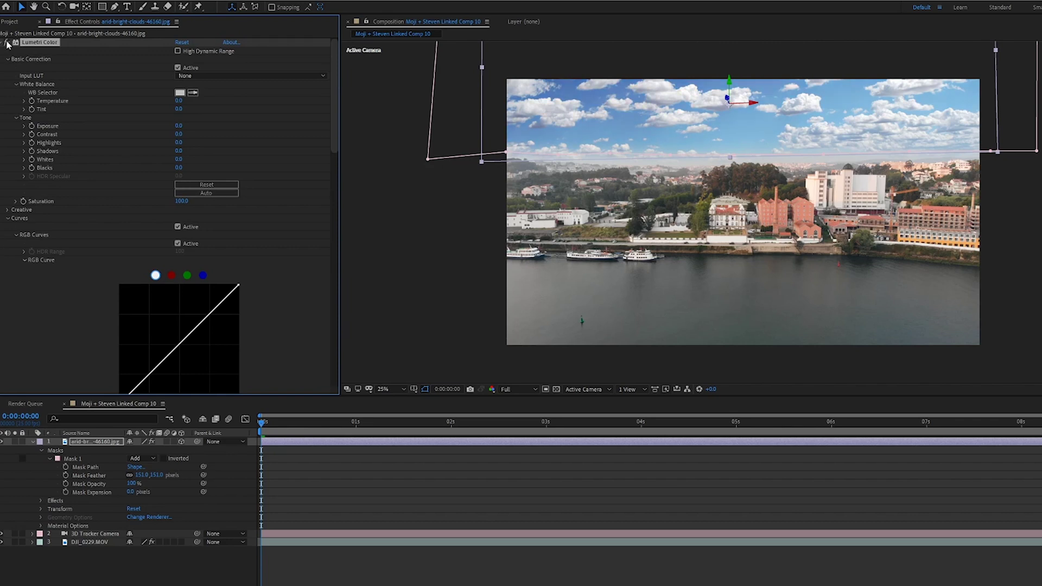
click(464, 231)
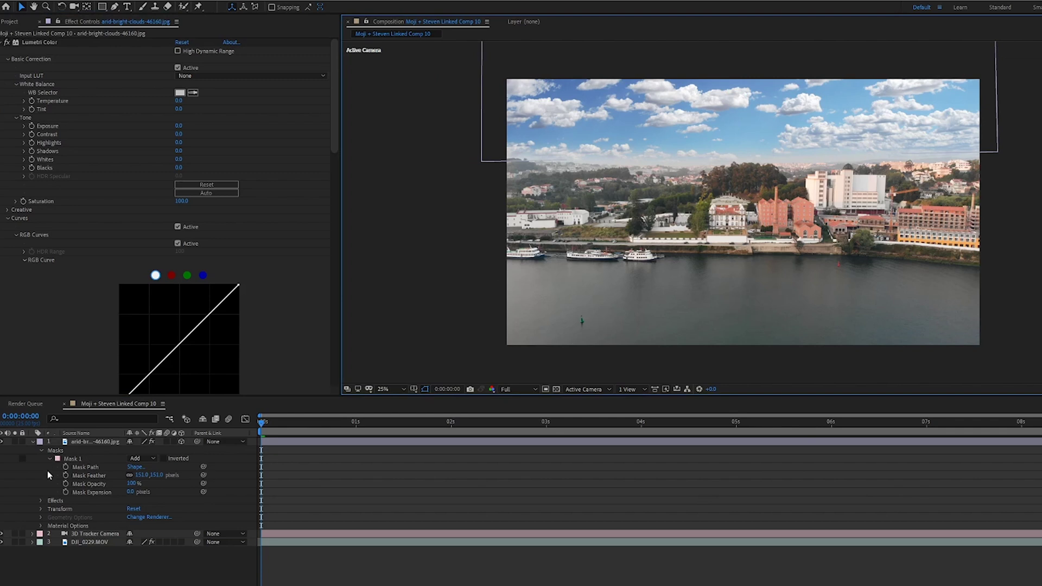
Repeatedly hide and show the sky image layer to compare the original shot with the replaced sky, leaving the layer visible
click(2, 442)
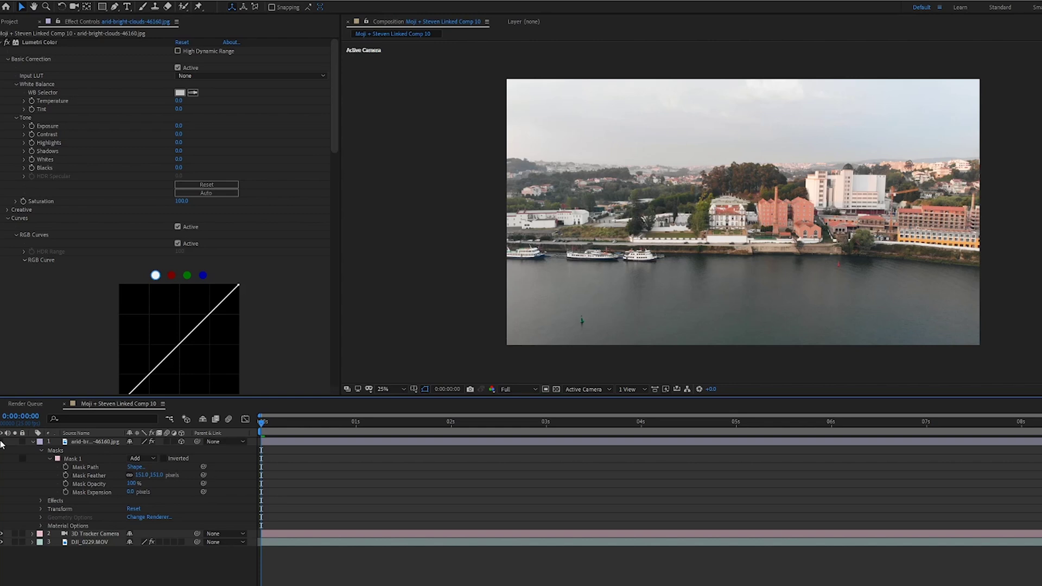
click(1, 442)
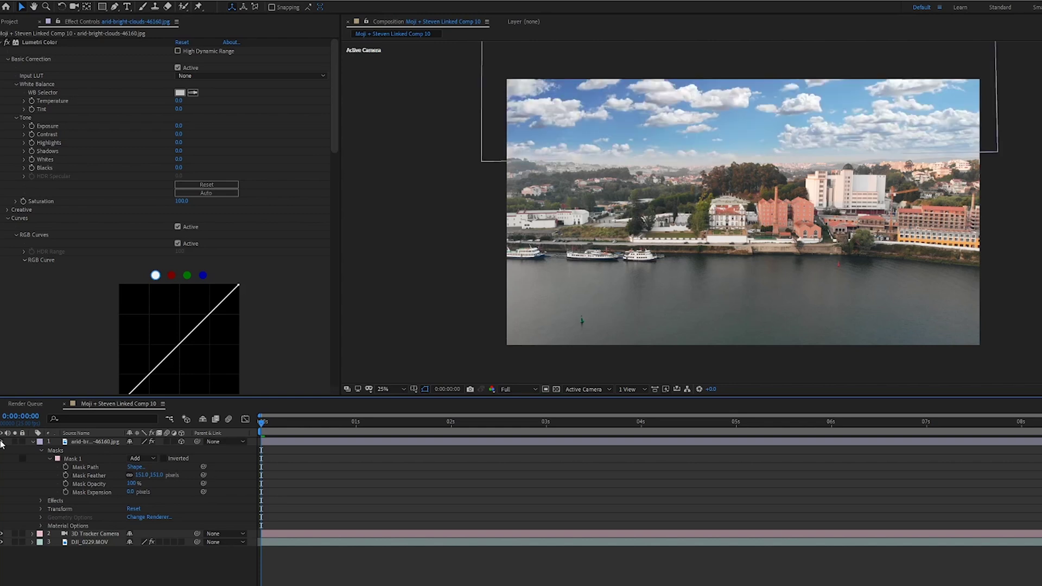
click(2, 442)
click(2, 441)
click(2, 442)
click(1, 442)
click(2, 442)
click(1, 441)
click(2, 442)
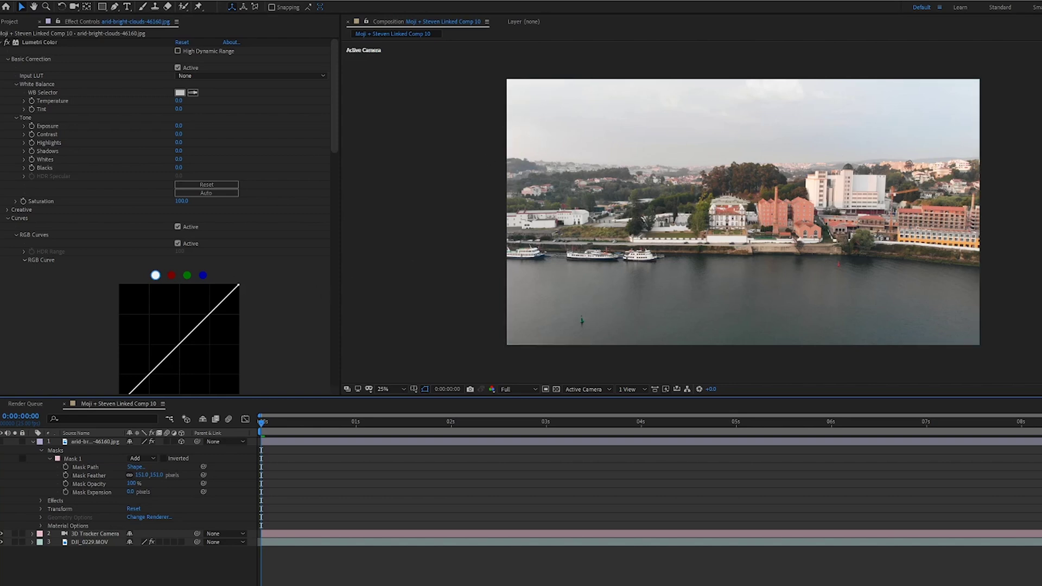
click(2, 442)
click(2, 442)
click(2, 442)
click(1, 442)
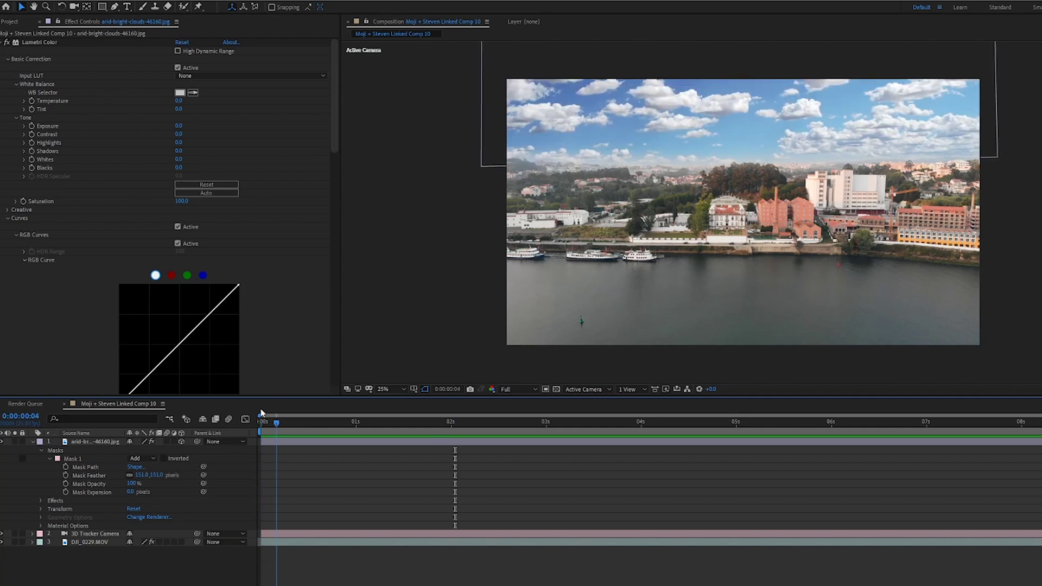